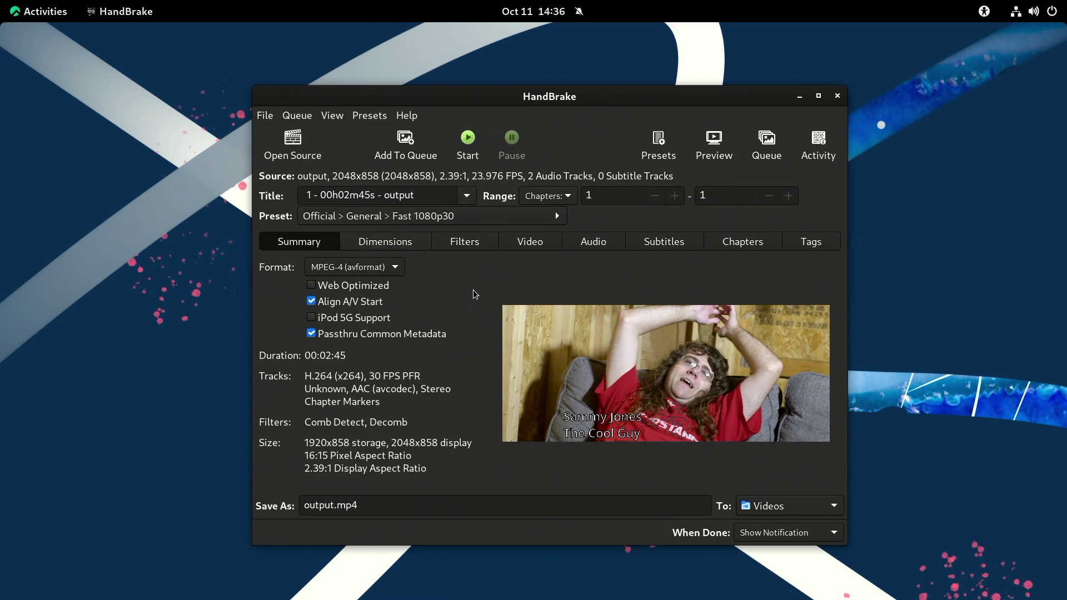
# Move the window up slightly and review the current source's audio, video, summary and chapter settings.
pyautogui.moveTo(598, 96); pyautogui.dragTo(581, 75)
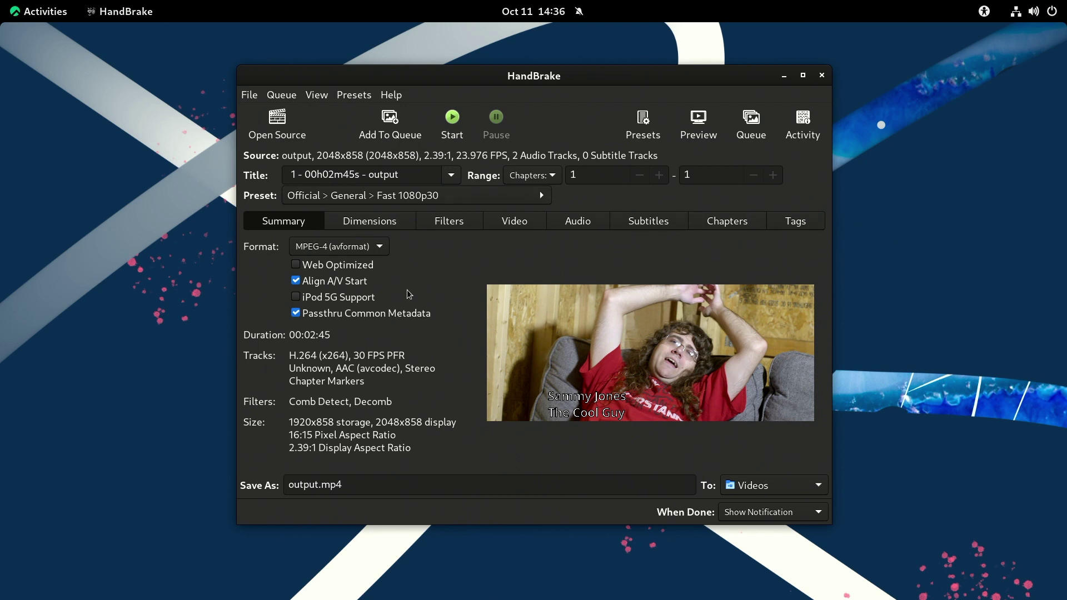
pyautogui.click(555, 224)
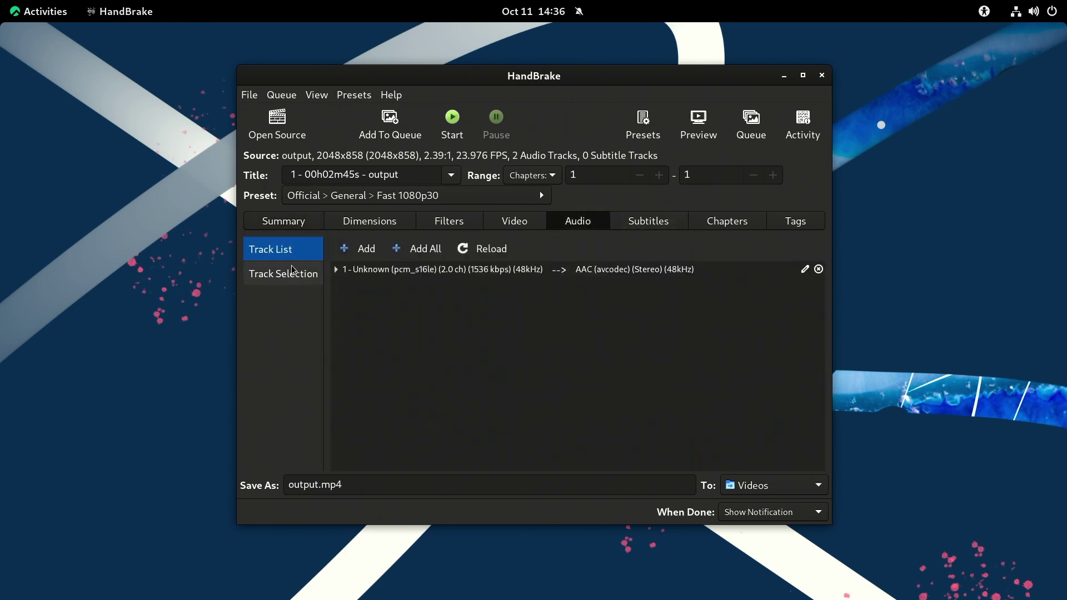
pyautogui.click(513, 276)
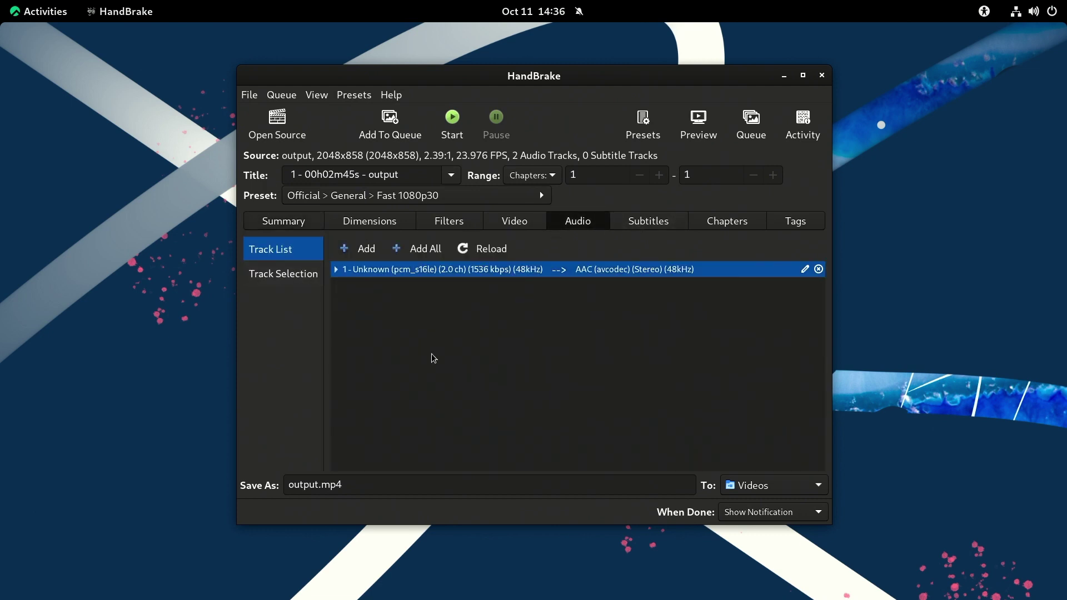
pyautogui.hotkey('ctrl', 'pageup')
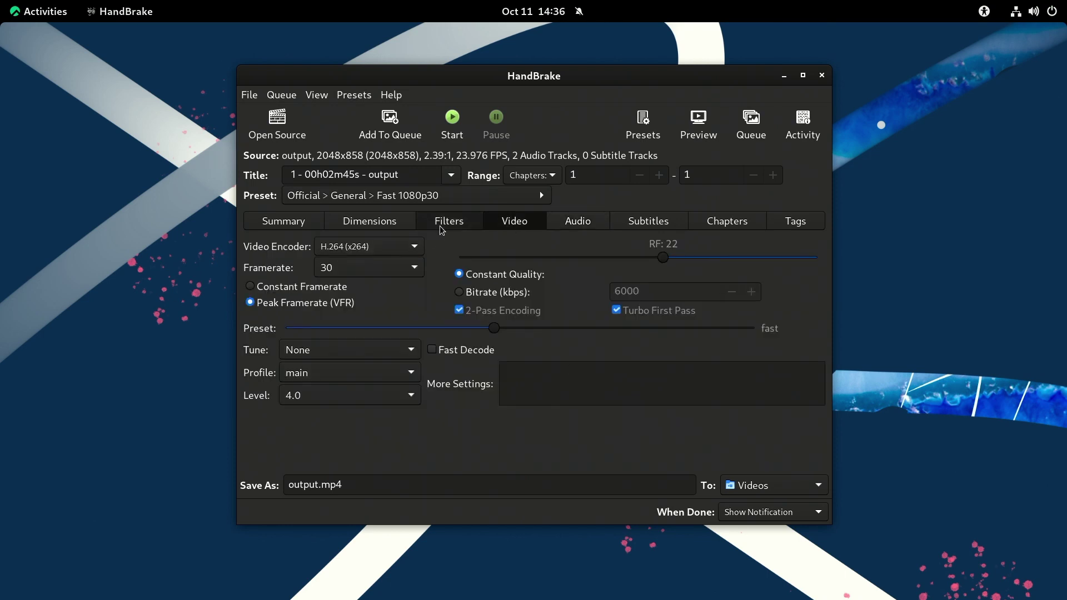
pyautogui.hotkey('ctrl', 'pageup')
pyautogui.hotkey('ctrl', 'pageup')
pyautogui.hotkey('ctrl', 'pageup')
pyautogui.hotkey('ctrl', 'pagedown')
pyautogui.hotkey('ctrl', 'pagedown')
pyautogui.hotkey('ctrl', 'pagedown')
pyautogui.hotkey('ctrl', 'pagedown')
pyautogui.hotkey('ctrl', 'pagedown')
pyautogui.hotkey('ctrl', 'pagedown')
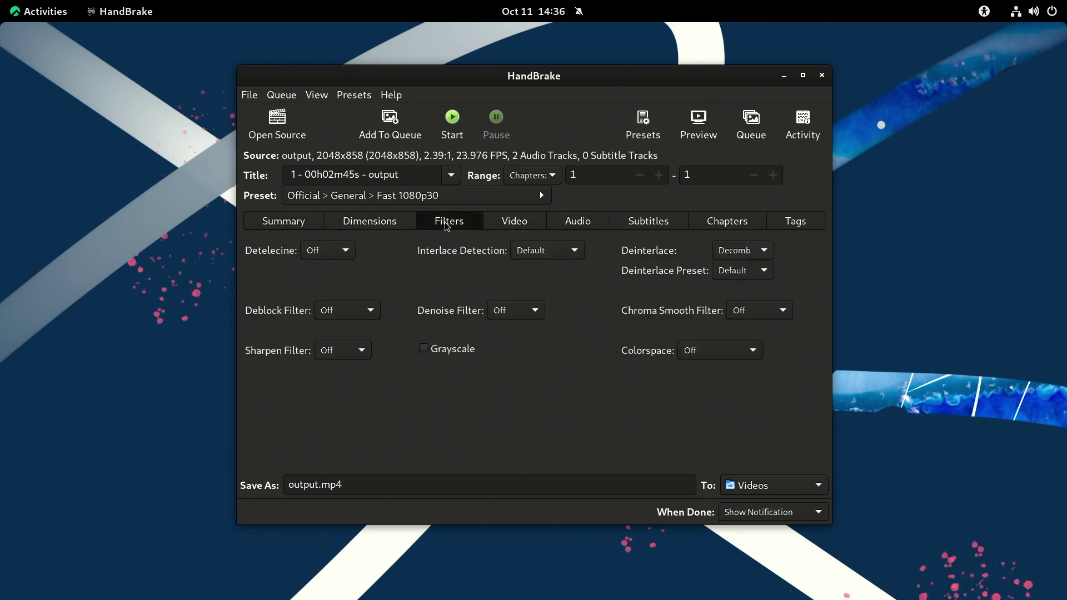
pyautogui.hotkey('ctrl', 'pagedown')
pyautogui.hotkey('ctrl', 'pagedown')
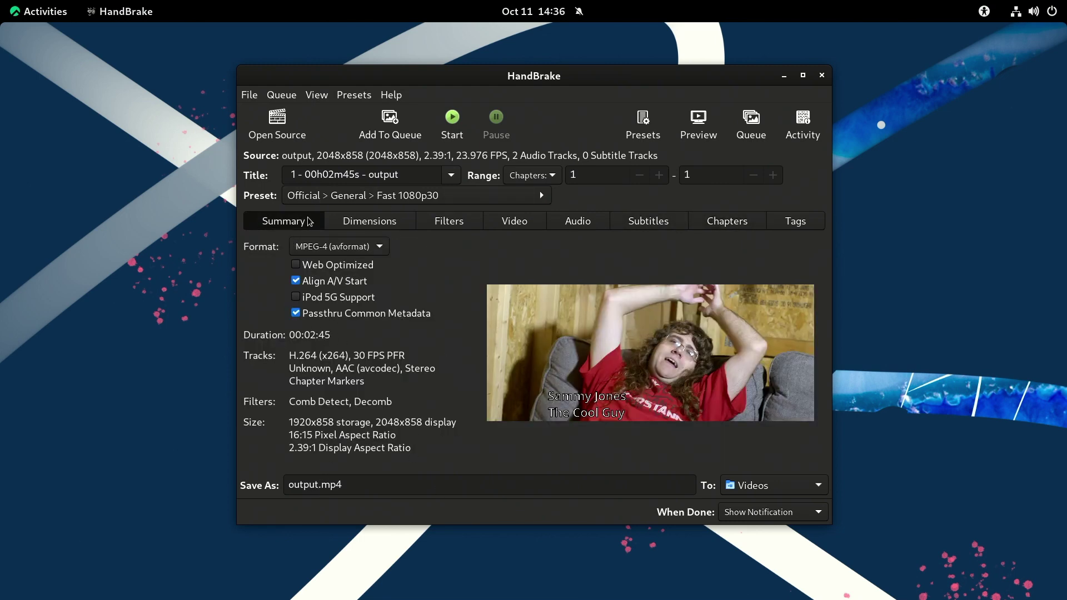
# Open output.mov from the Vince_Bros folder as the new source using Ctrl+O.
pyautogui.hotkey('ctrl', 'o')
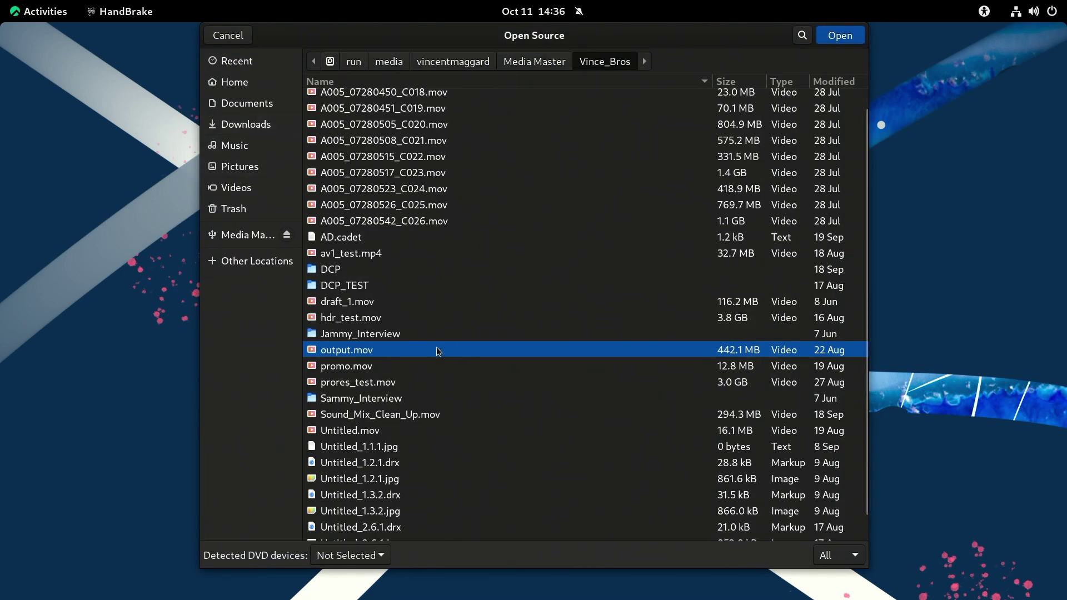
pyautogui.scroll(-1, 404, 349)
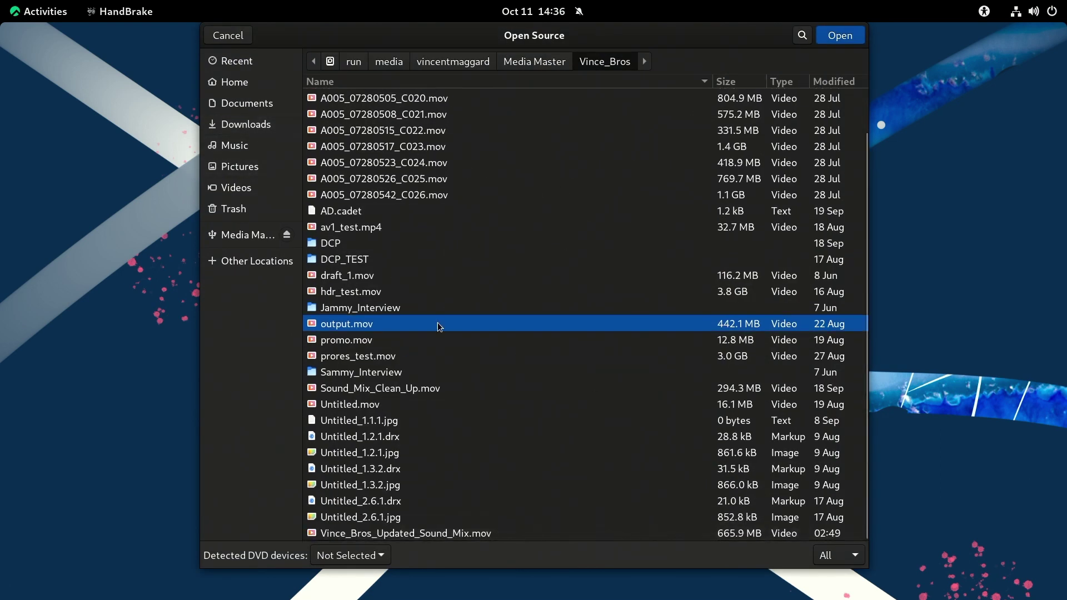
pyautogui.scroll(2, 501, 443)
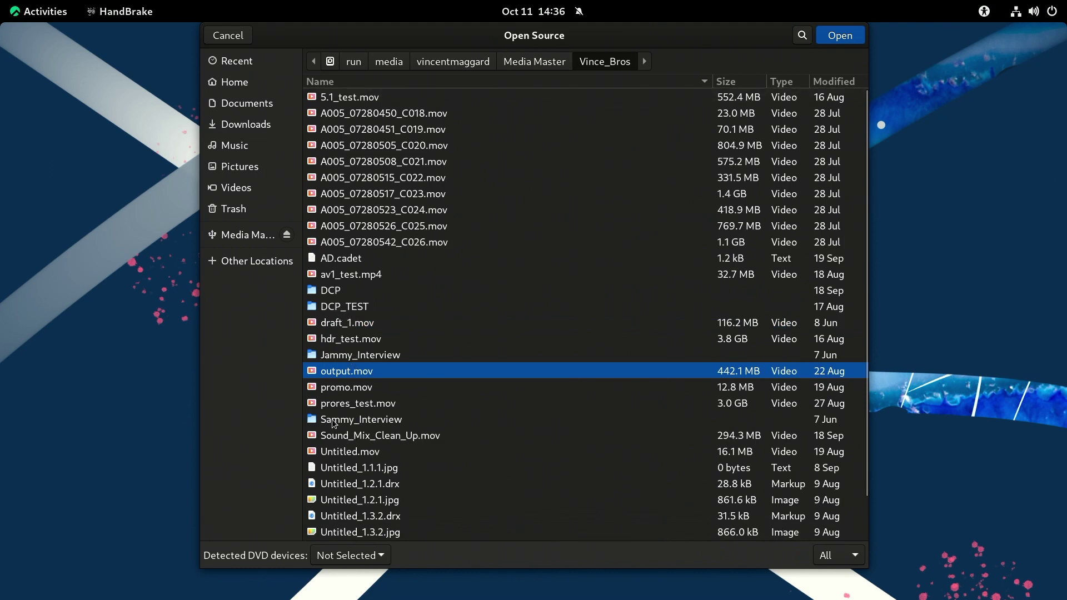
pyautogui.scroll(-2, 372, 403)
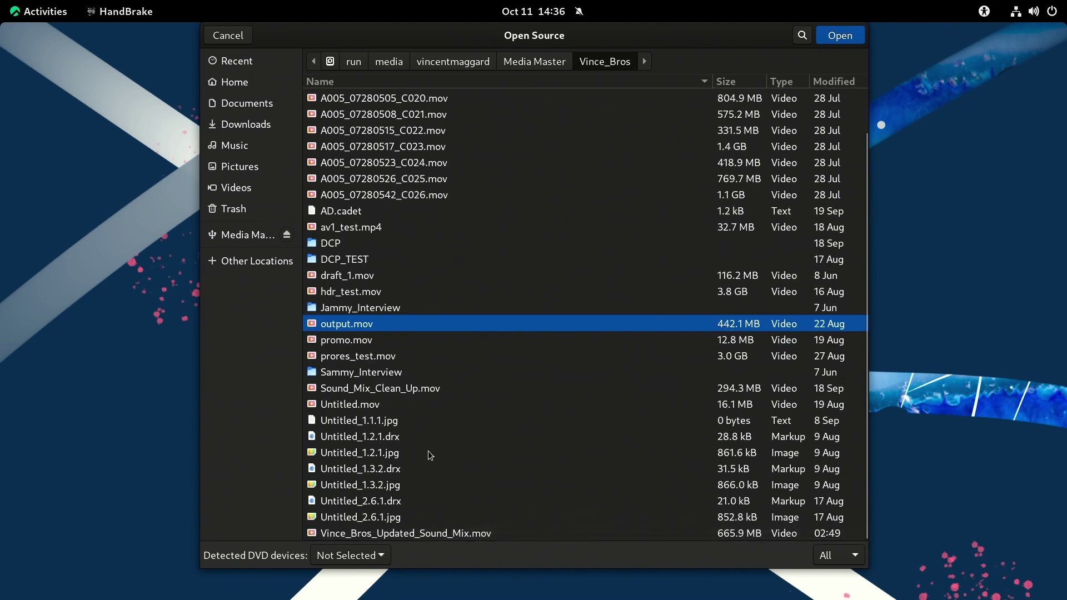
pyautogui.scroll(2, 448, 518)
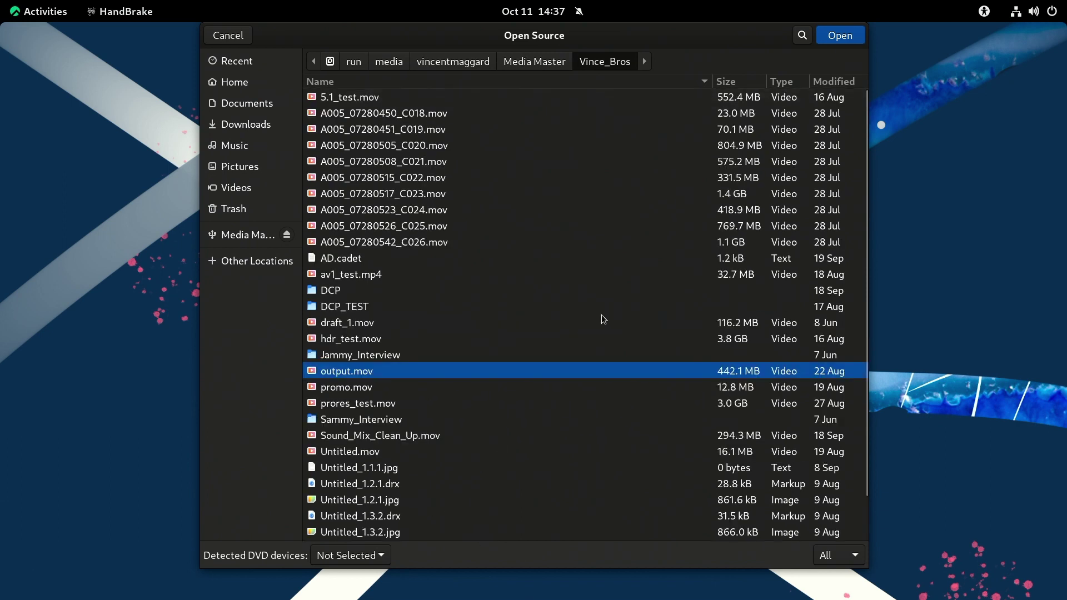
pyautogui.click(837, 38)
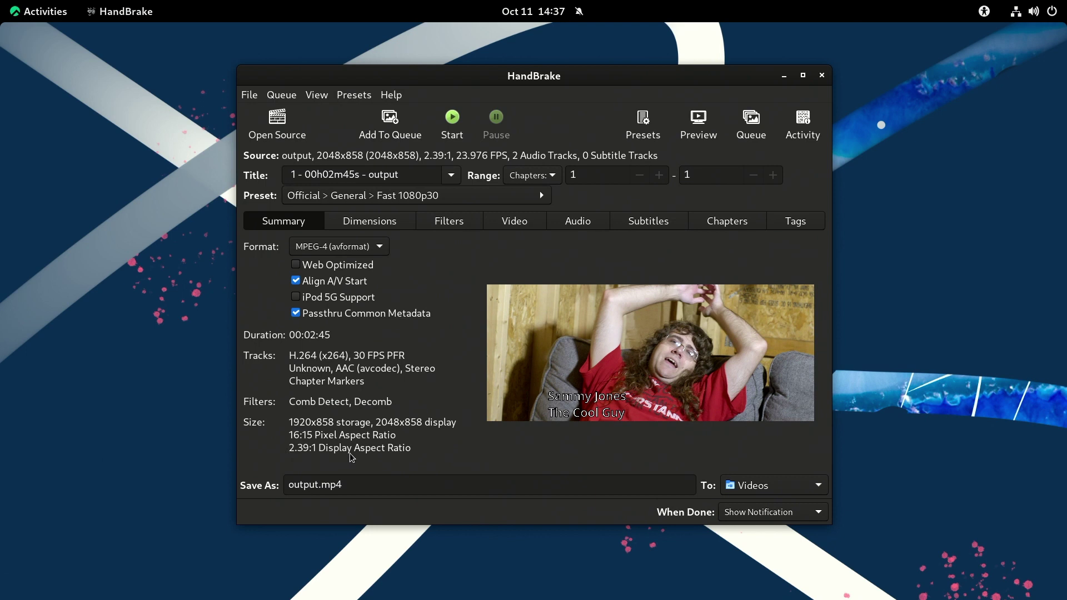
# Set the video to Constant Framerate at 23.976 (NTSC Film).
pyautogui.click(361, 225)
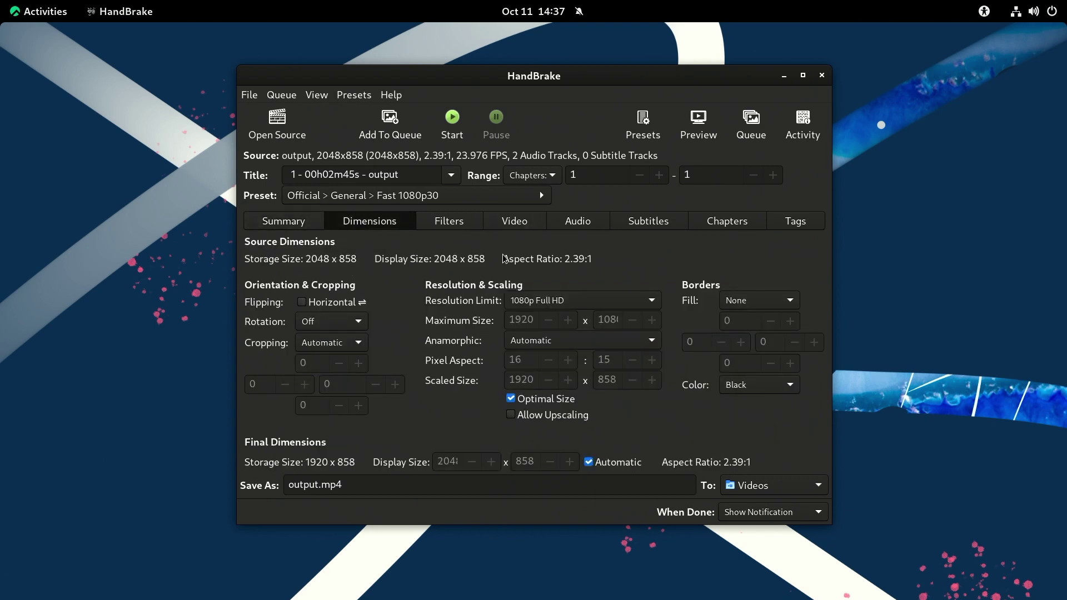
pyautogui.click(439, 224)
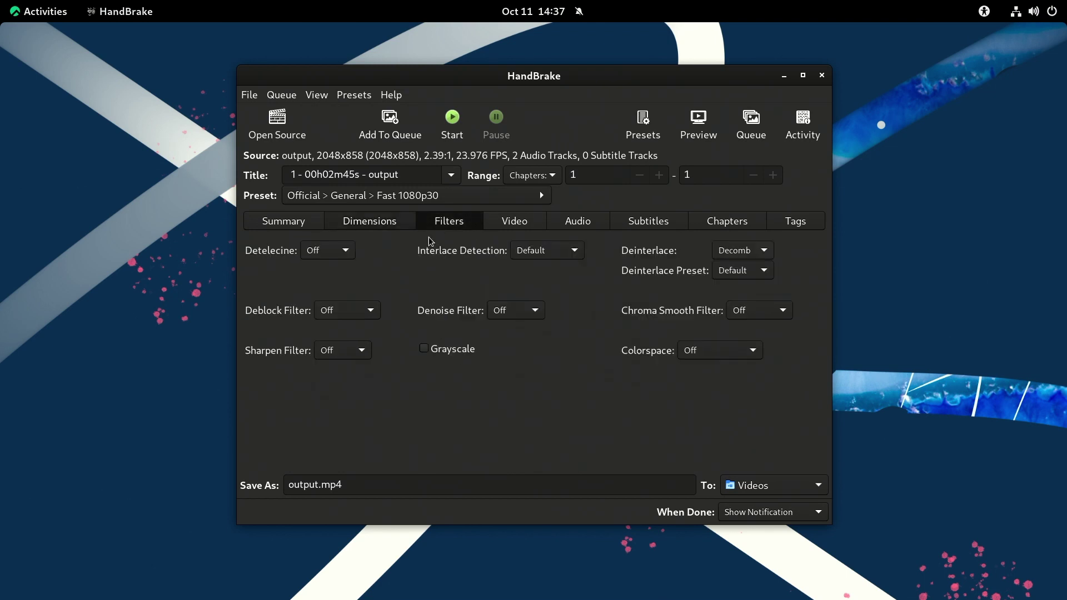
pyautogui.click(529, 225)
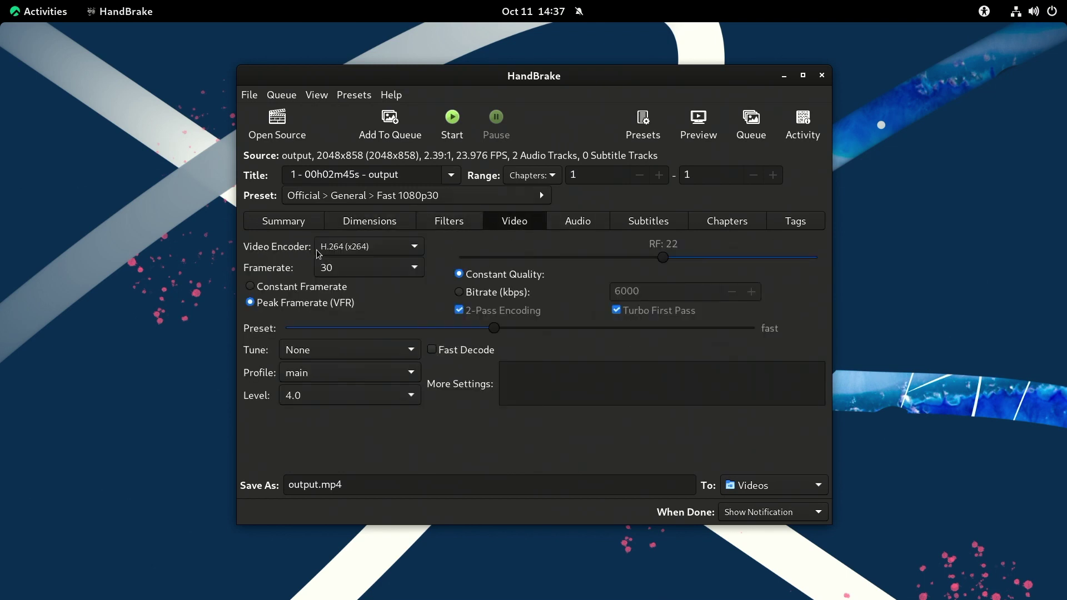
pyautogui.click(308, 287)
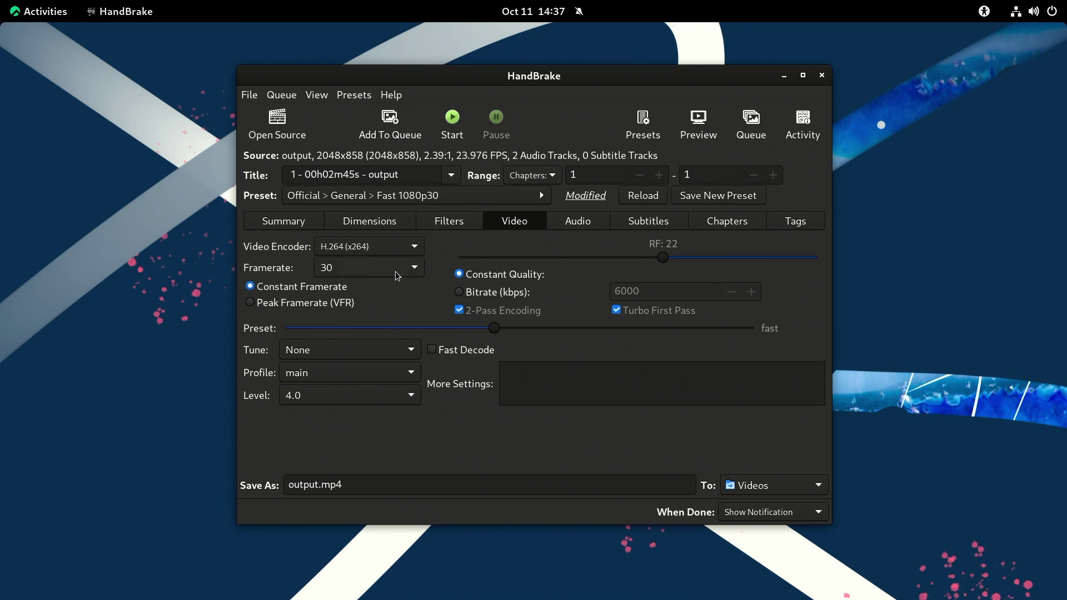
pyautogui.click(395, 272)
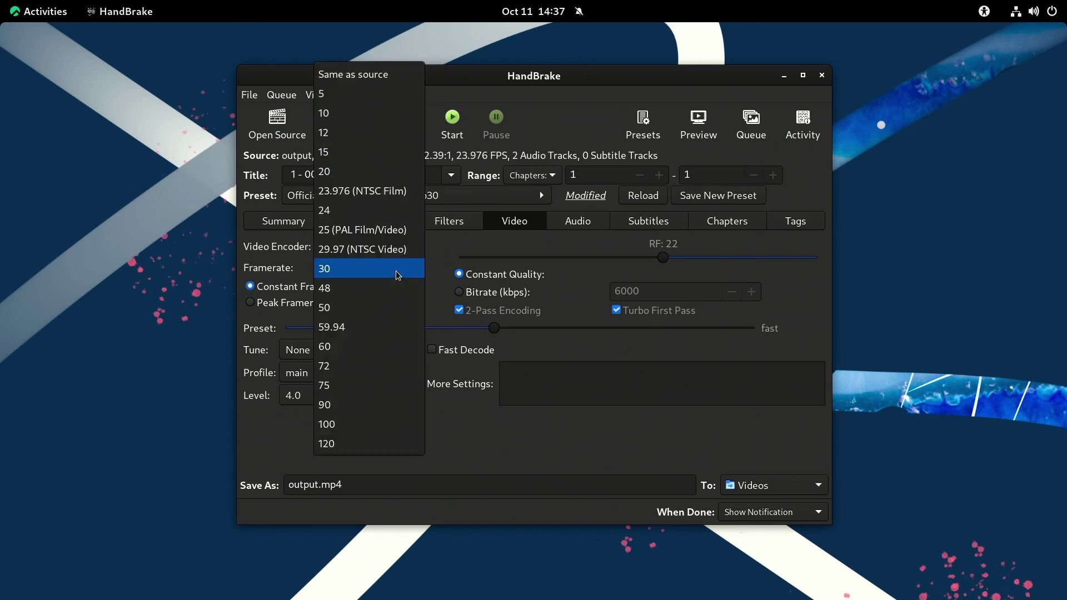
pyautogui.click(381, 190)
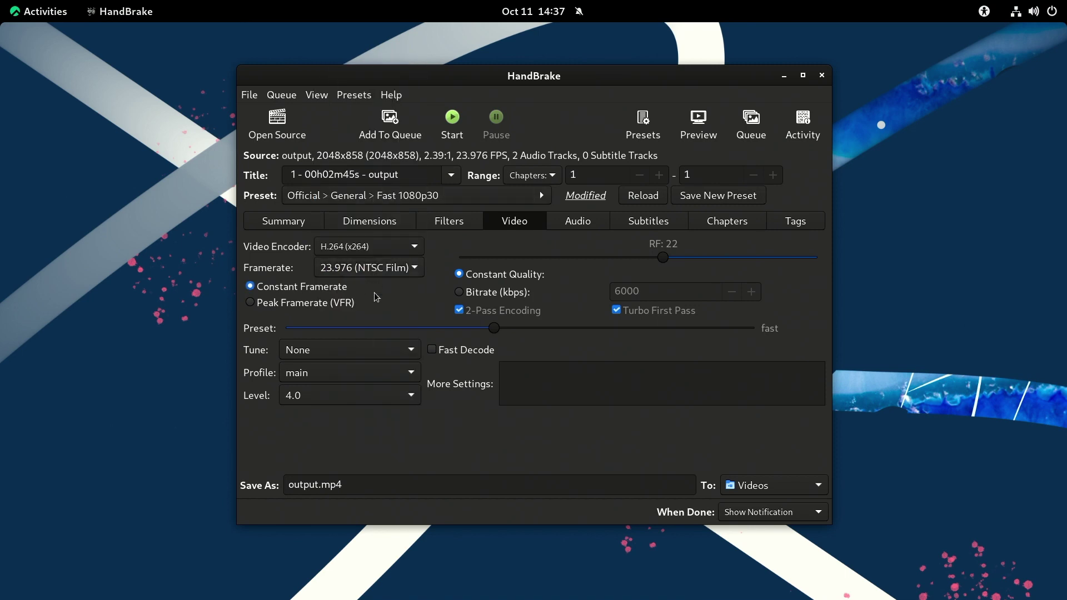
# Check the encoder tuning options, leaving Tune at None.
pyautogui.click(345, 350)
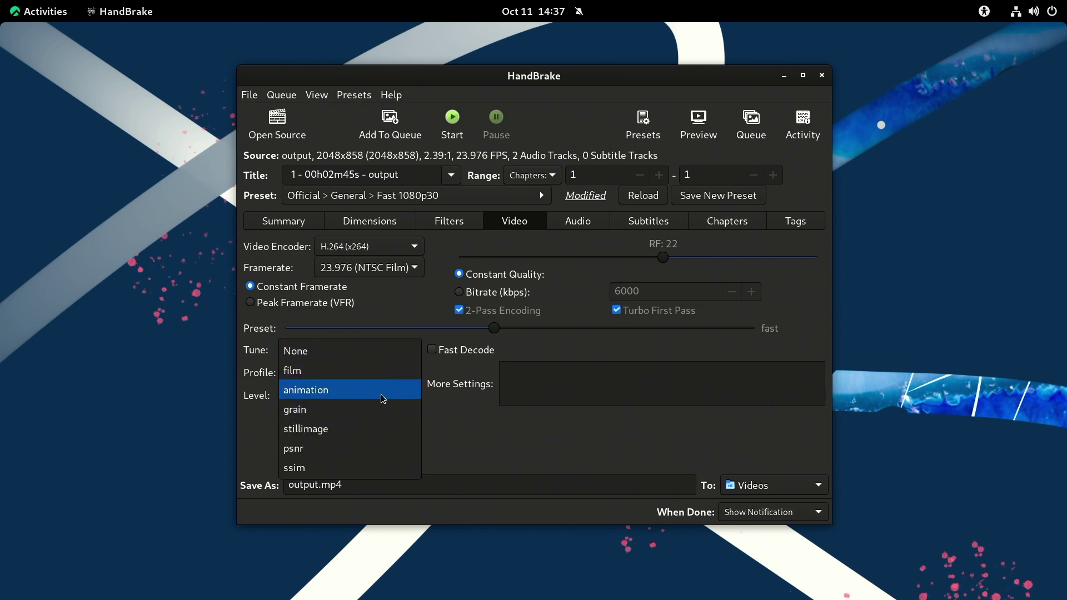
pyautogui.click(522, 473)
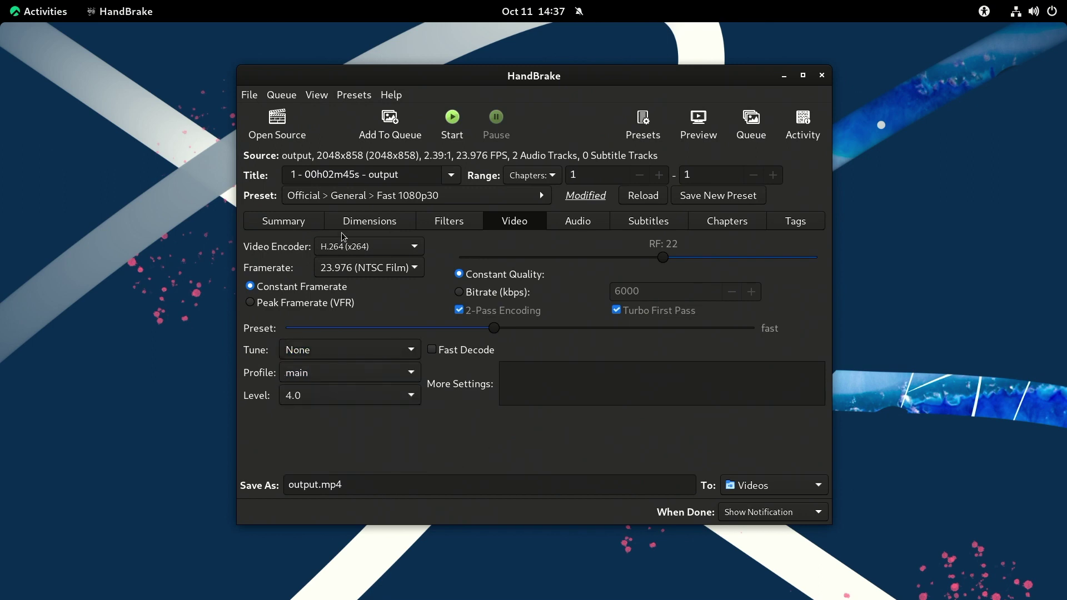
pyautogui.click(360, 247)
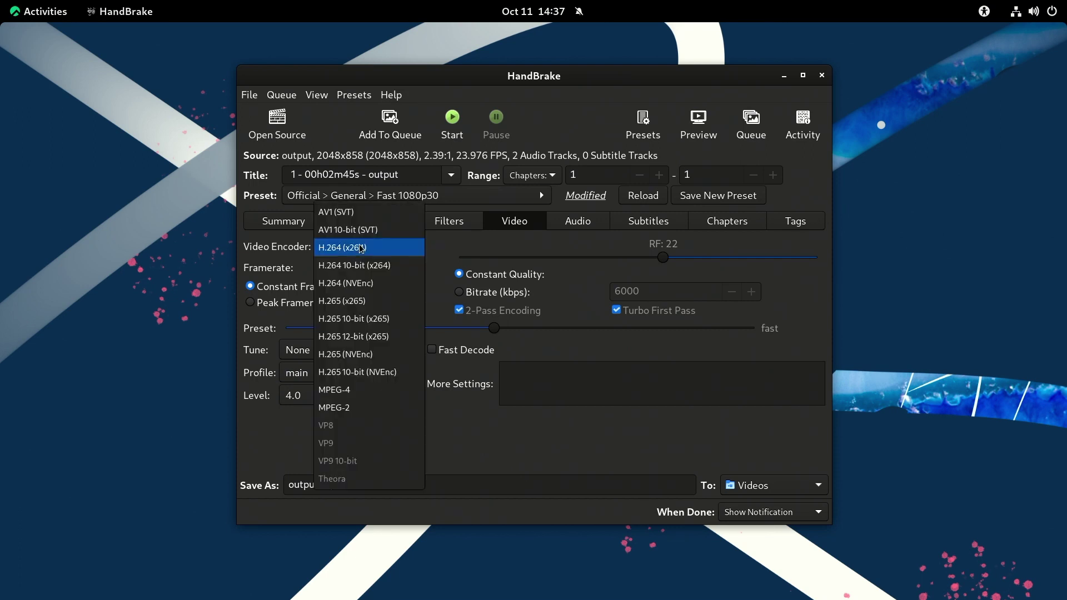
# Choose AV1 (SVT) as the video encoder, keeping Tune None and Profile and Level on auto.
pyautogui.click(371, 215)
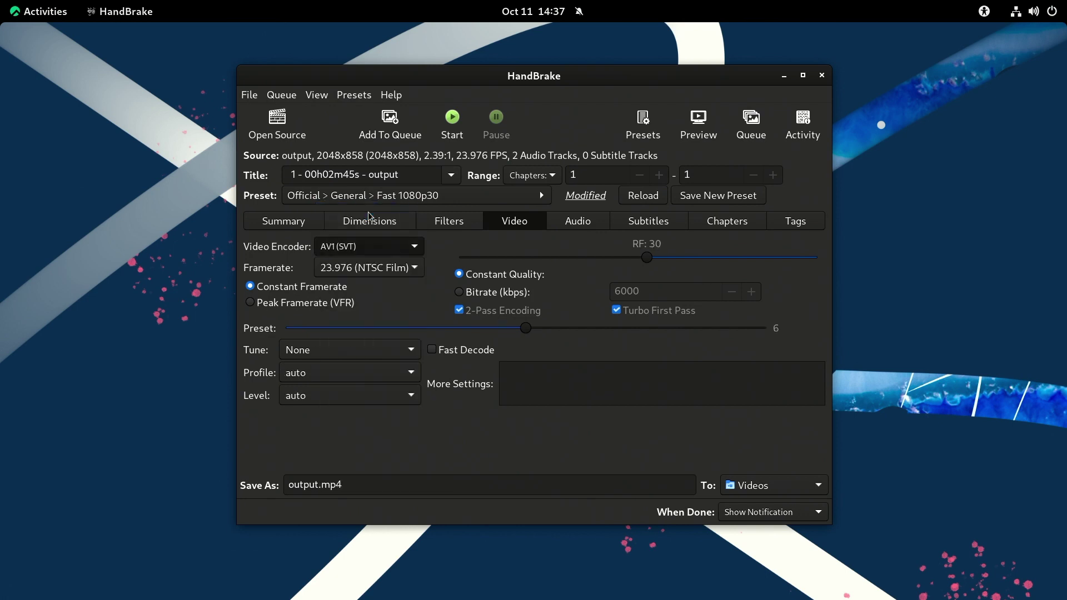
pyautogui.click(402, 250)
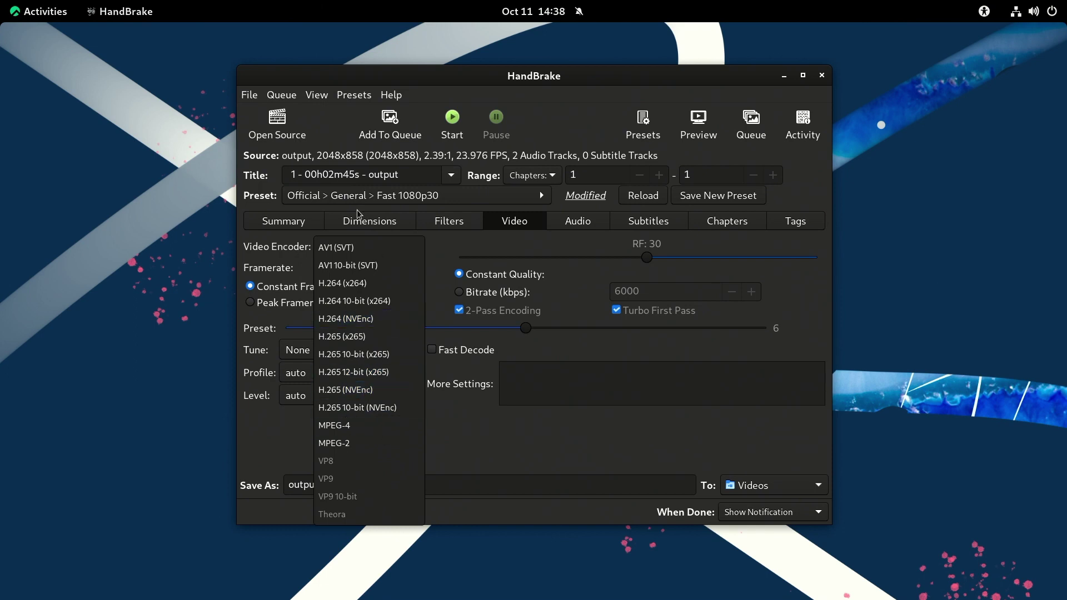
pyautogui.click(389, 248)
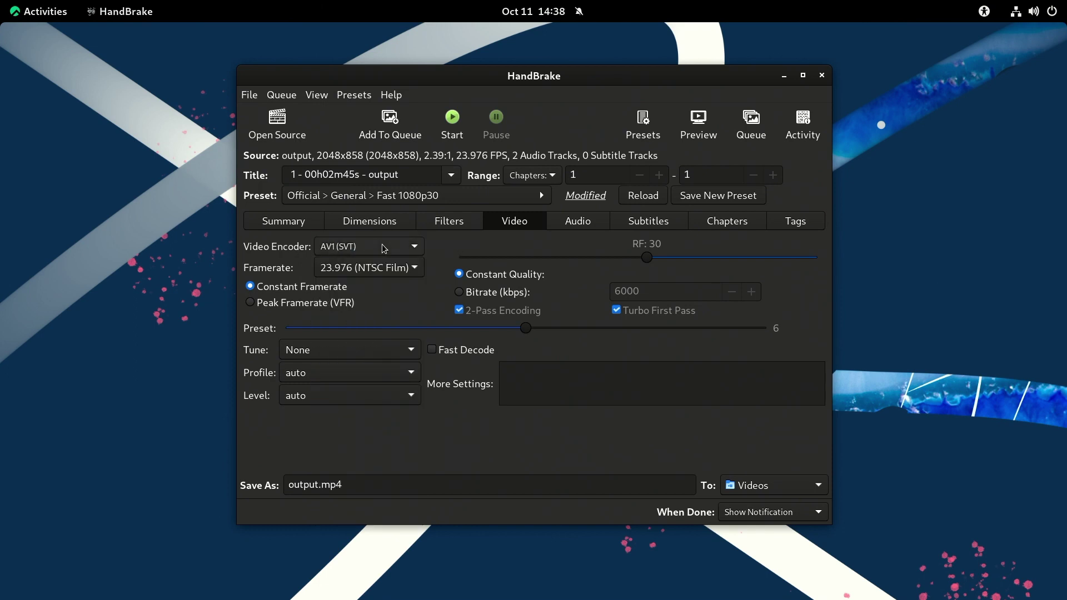
pyautogui.click(382, 247)
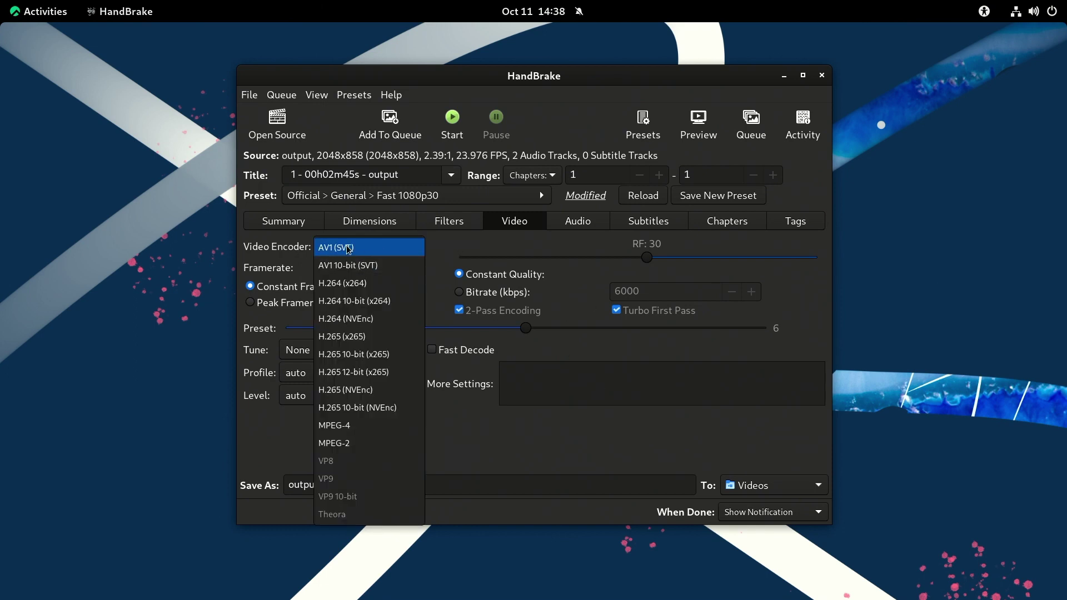
pyautogui.click(422, 248)
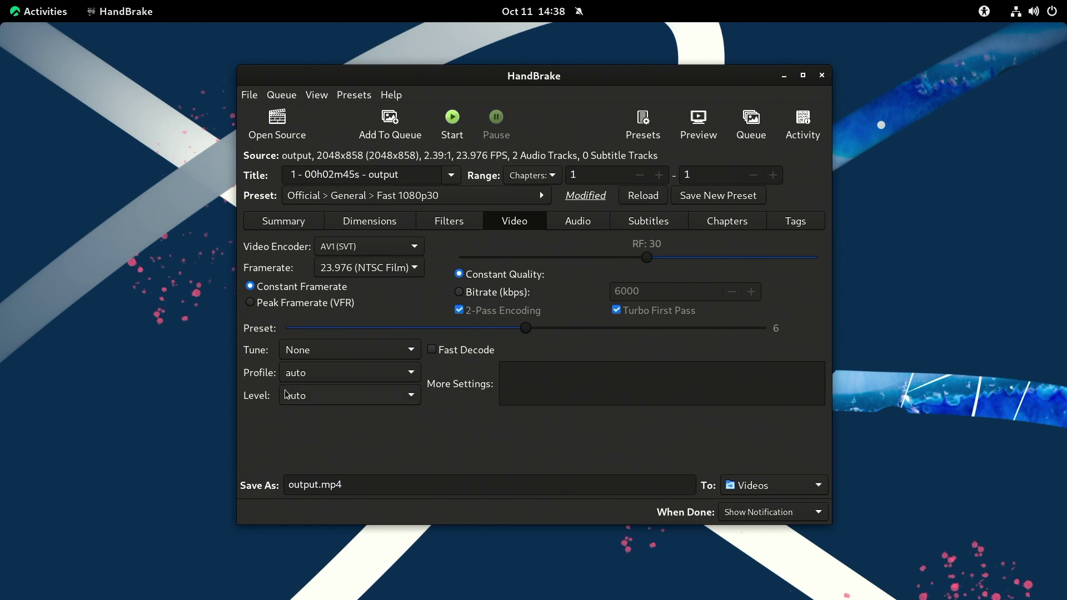
pyautogui.click(365, 360)
pyautogui.click(364, 355)
pyautogui.click(351, 371)
pyautogui.click(348, 436)
pyautogui.click(357, 395)
pyautogui.click(526, 387)
# Enable Fast Decode and drag the constant quality slider to RF 22.
pyautogui.click(433, 352)
pyautogui.moveTo(648, 258); pyautogui.dragTo(589, 261)
pyautogui.moveTo(682, 263)
pyautogui.mouseDown()
pyautogui.moveTo(665, 260)
pyautogui.moveTo(694, 263)
pyautogui.mouseUp()
pyautogui.click(583, 222)
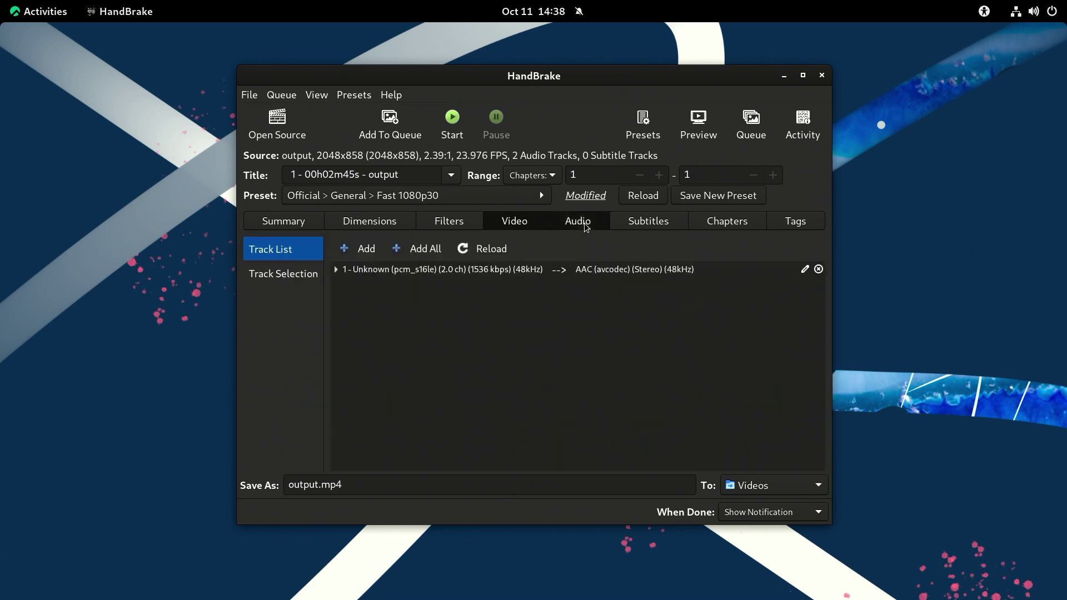
pyautogui.click(516, 224)
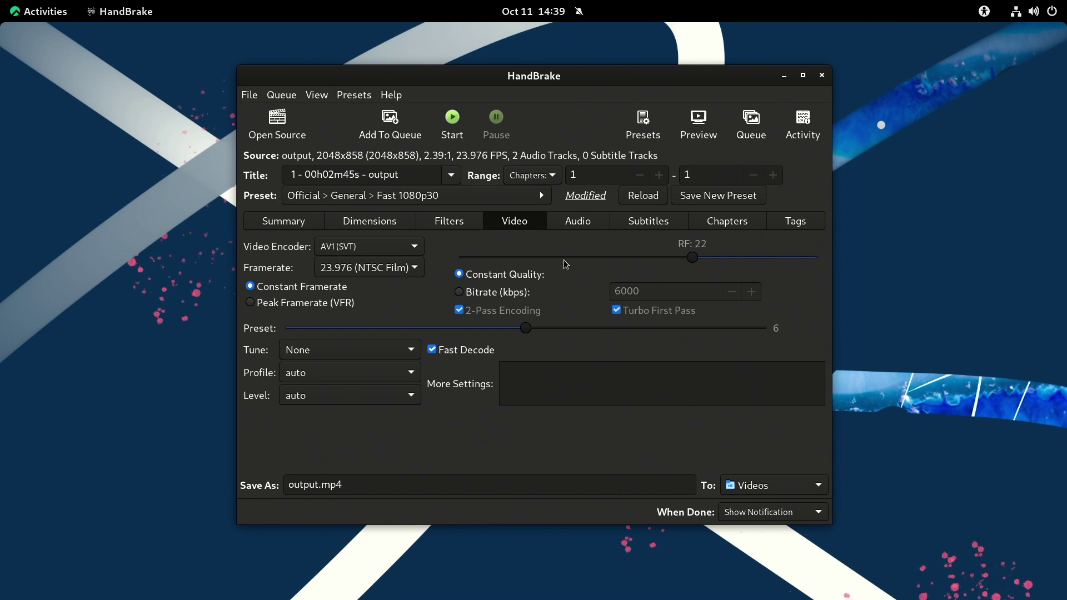
# Open the first audio track's editor and browse the source track choices.
pyautogui.click(581, 226)
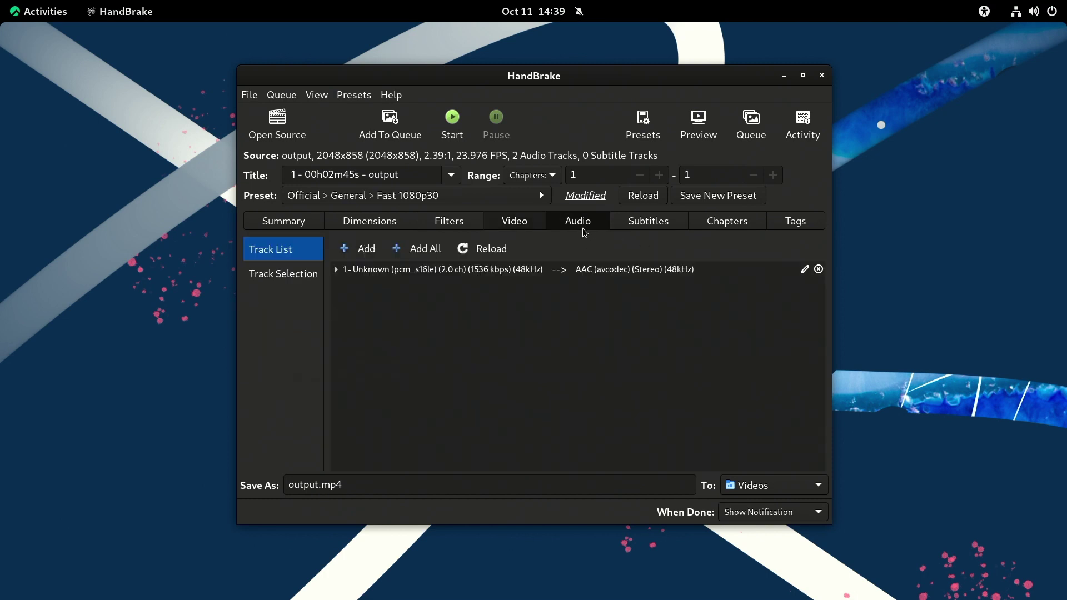
pyautogui.click(576, 272)
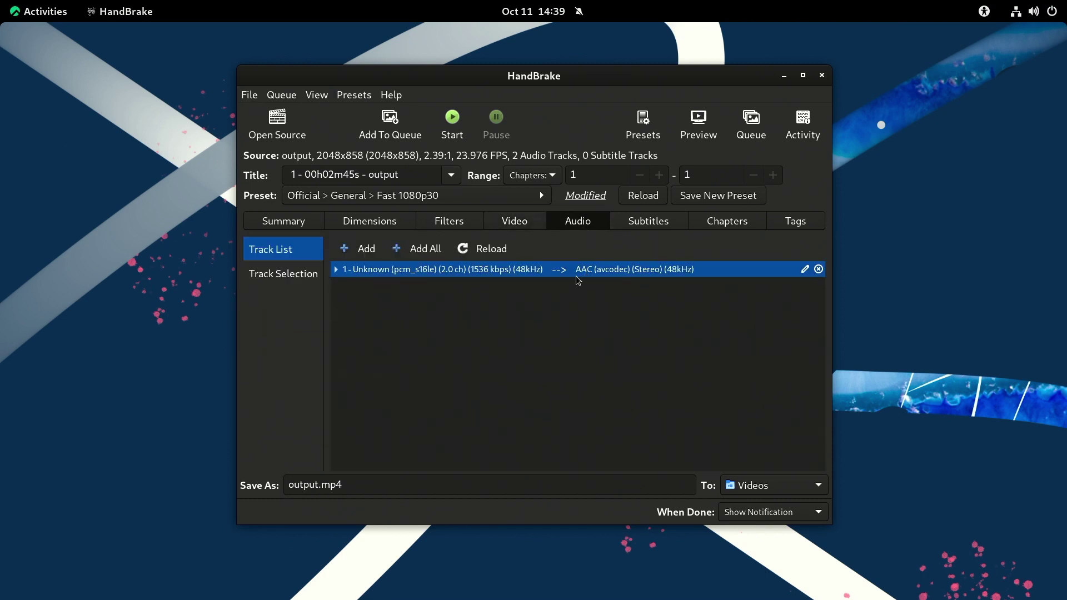
pyautogui.click(803, 270)
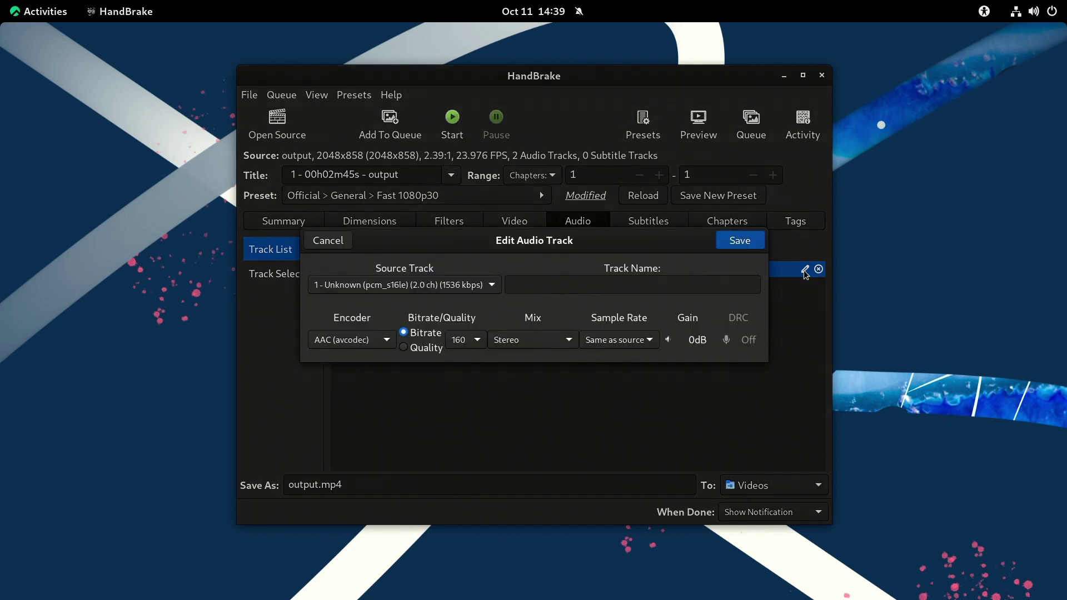
pyautogui.click(449, 285)
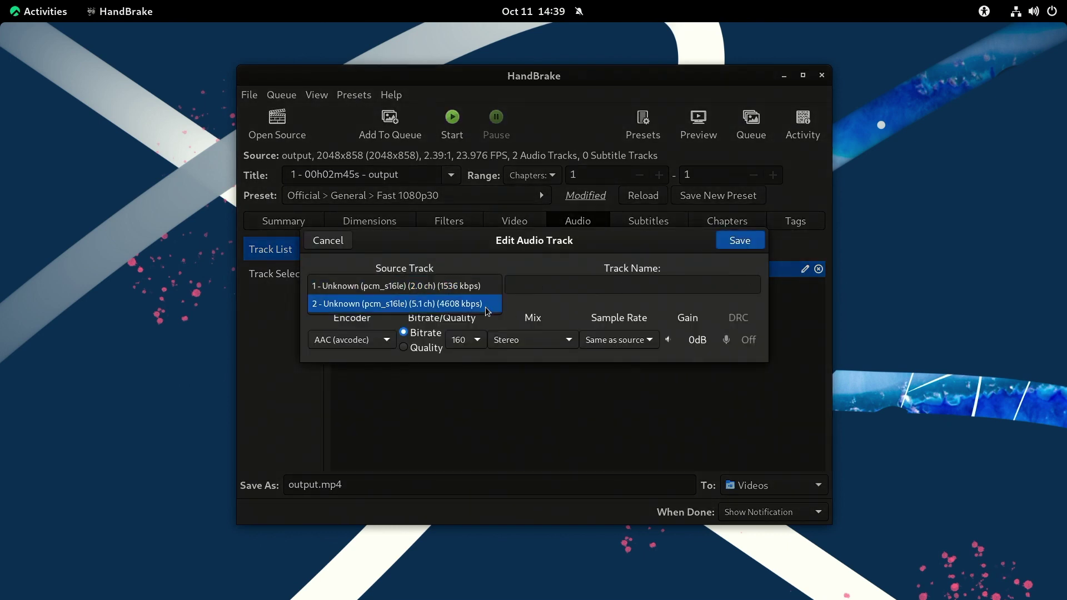
pyautogui.click(521, 309)
pyautogui.click(458, 289)
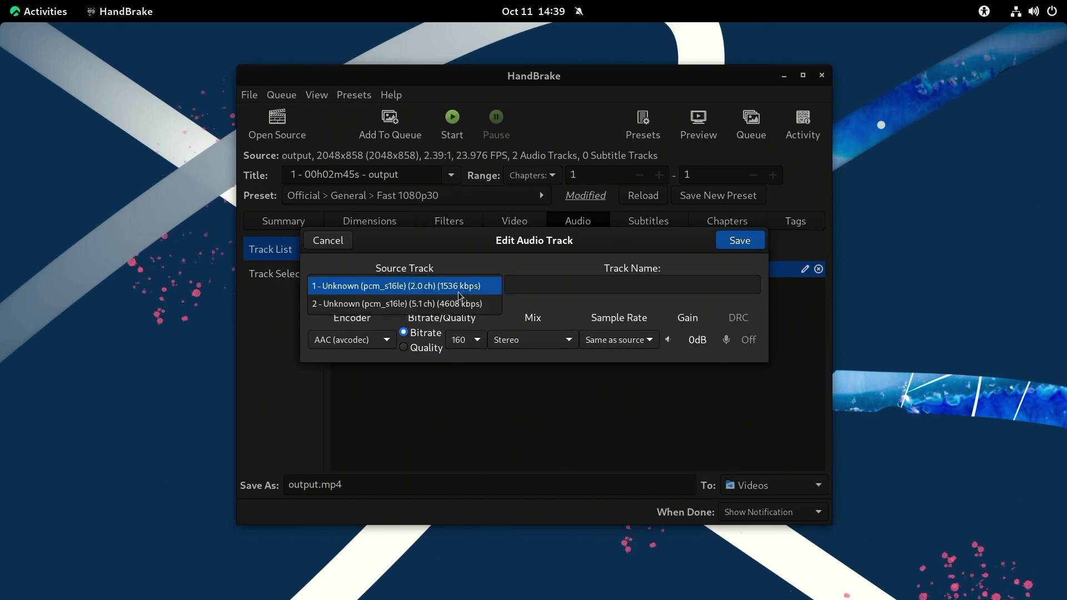
pyautogui.click(452, 304)
pyautogui.click(403, 286)
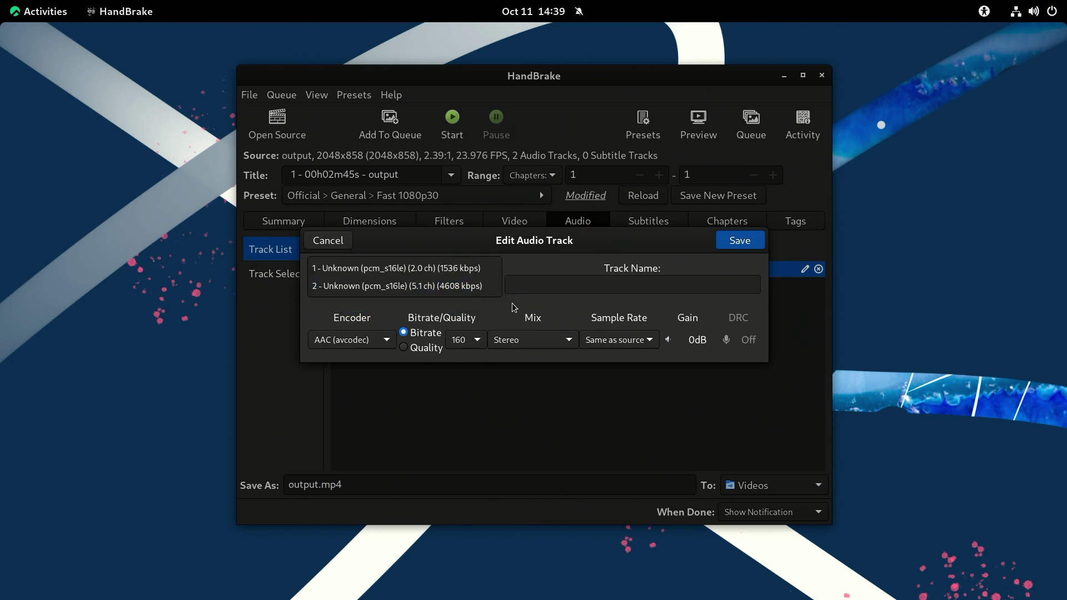
pyautogui.click(512, 302)
# Try out the mix, sample rate and encoder options, including Dolby Surround and AC3.
pyautogui.click(542, 337)
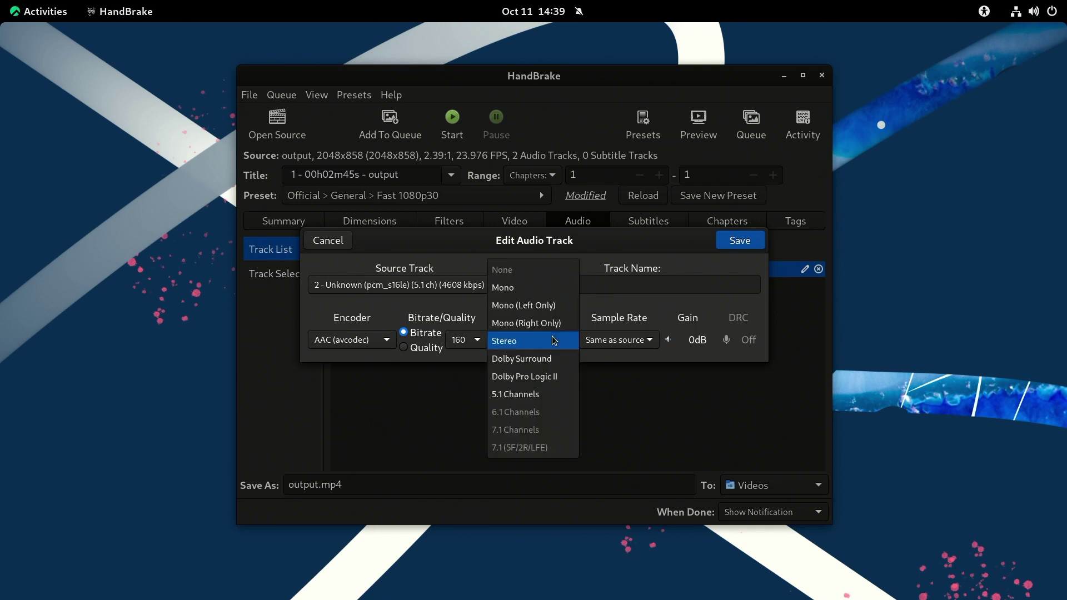
pyautogui.click(548, 340)
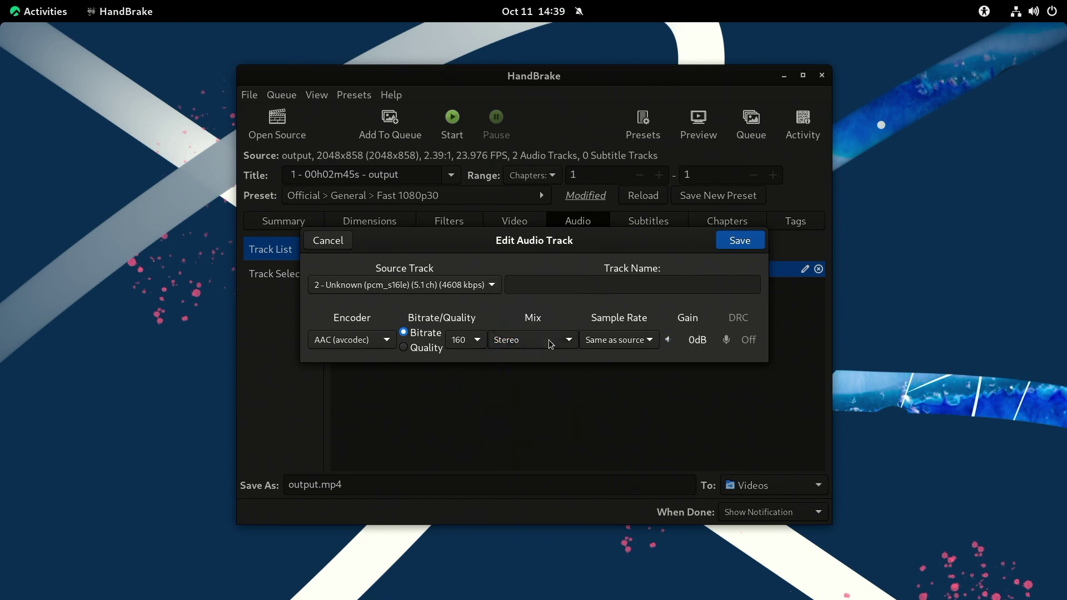
pyautogui.click(552, 343)
pyautogui.click(552, 357)
pyautogui.click(635, 346)
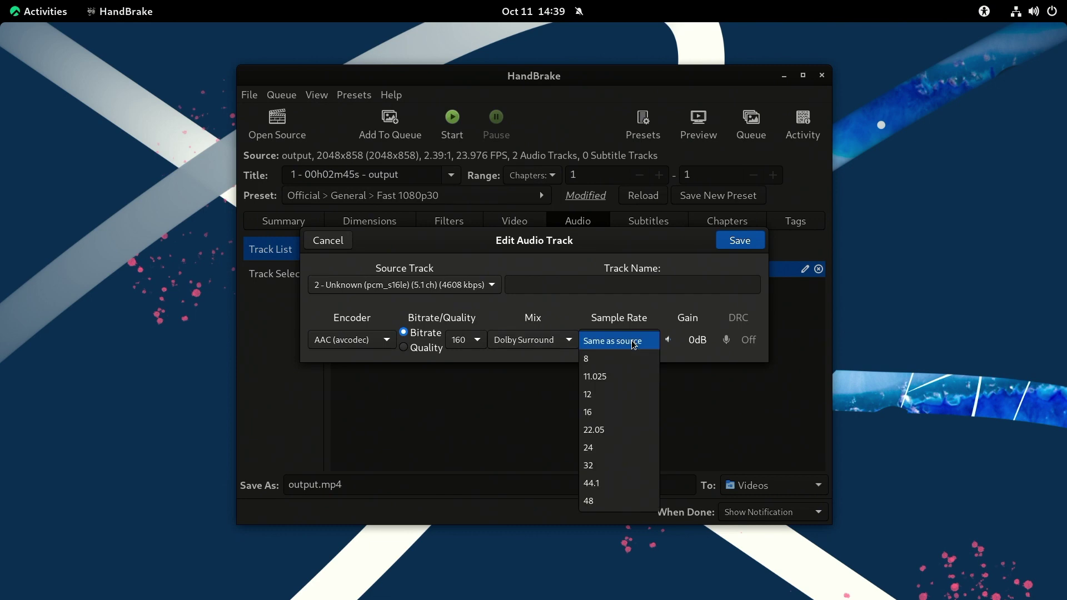
pyautogui.click(552, 300)
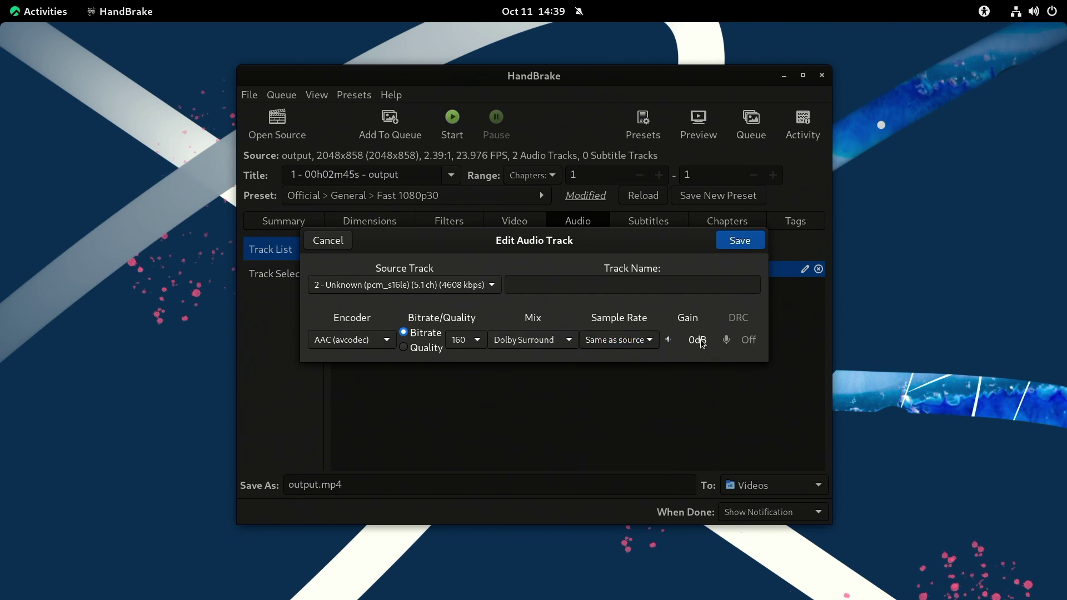
pyautogui.click(381, 340)
pyautogui.scroll(-2, 370, 533)
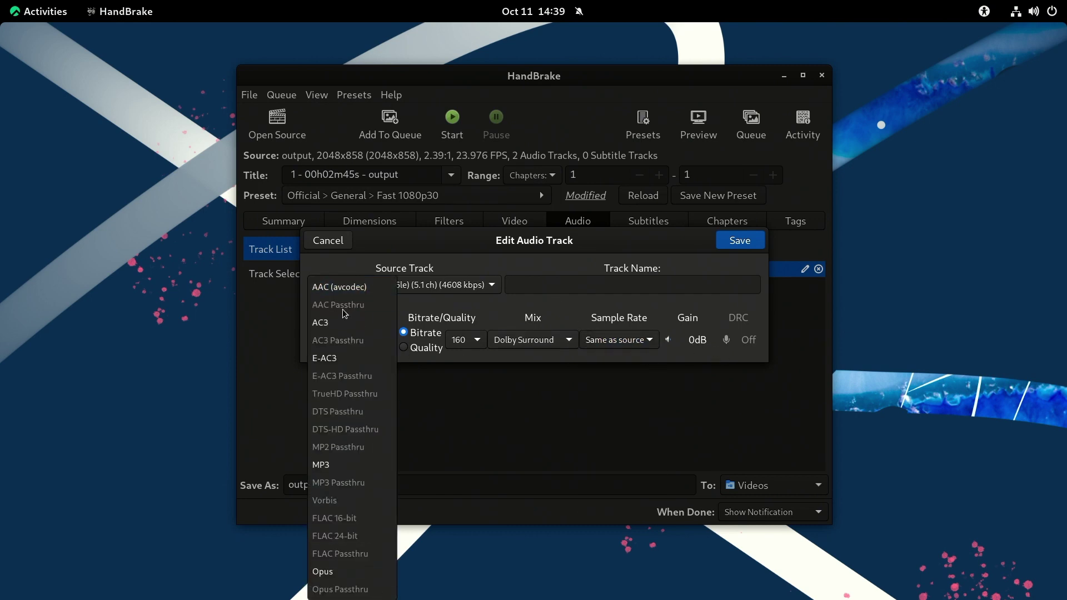
pyautogui.click(354, 325)
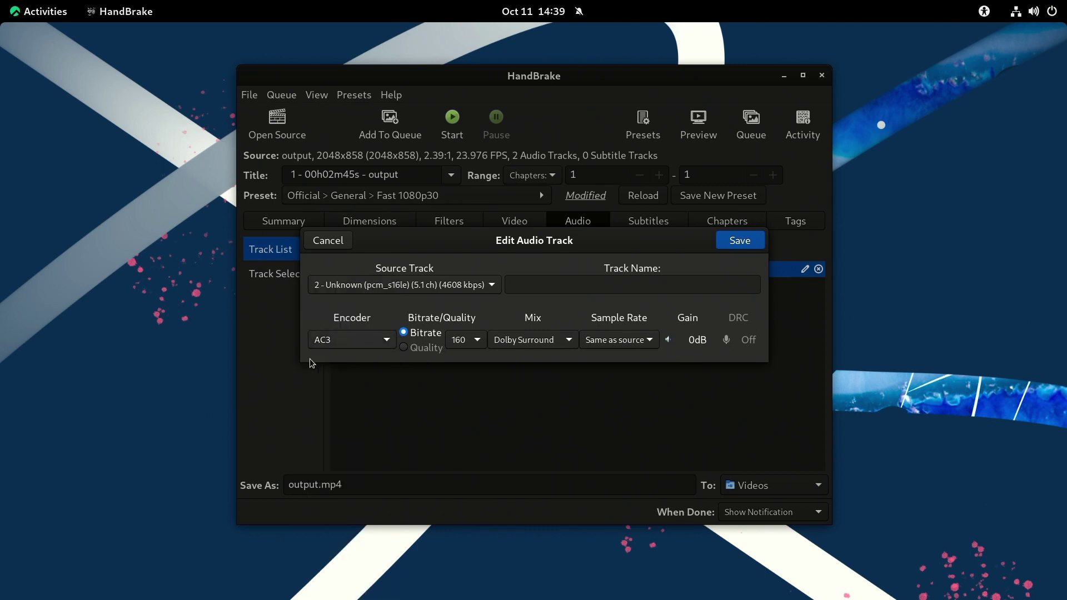
# Name the track 5.1, set AAC (avcodec) from source track 1, and save it.
pyautogui.click(608, 290)
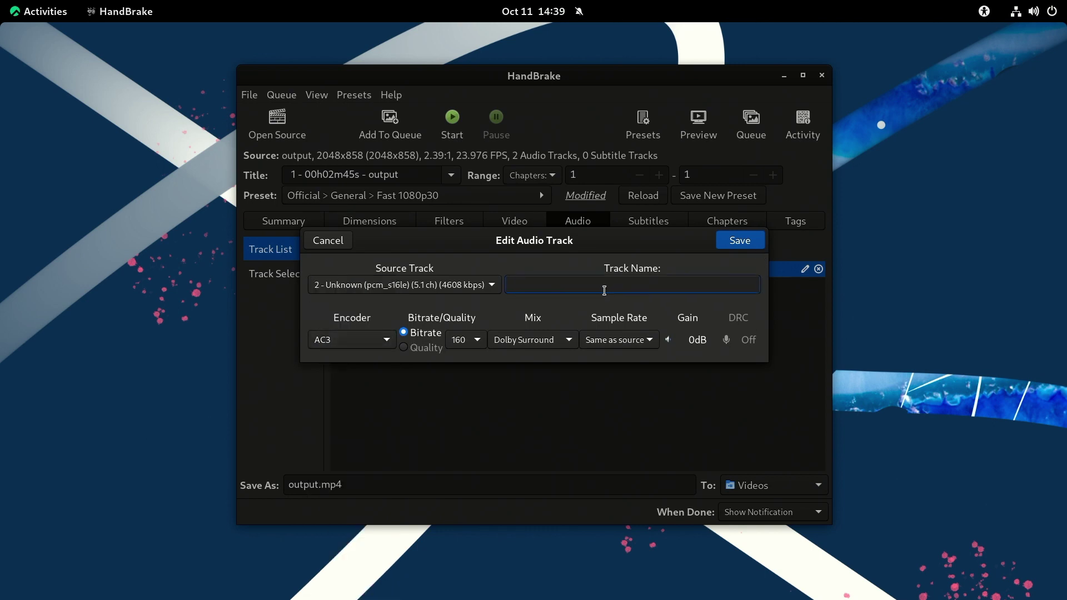
pyautogui.write('5.1')
pyautogui.click(332, 352)
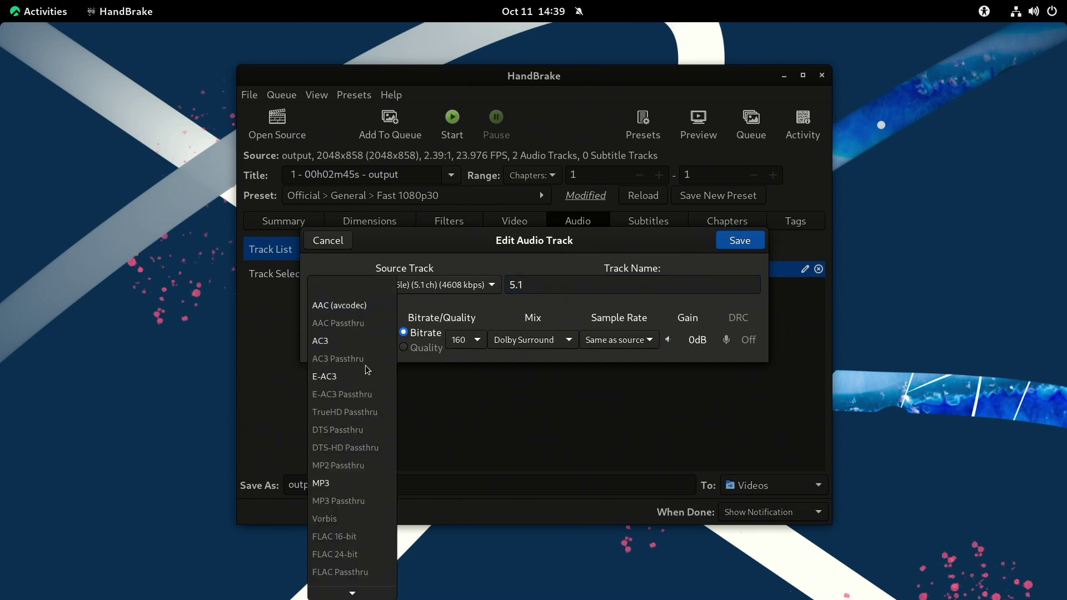
pyautogui.click(339, 305)
pyautogui.click(391, 286)
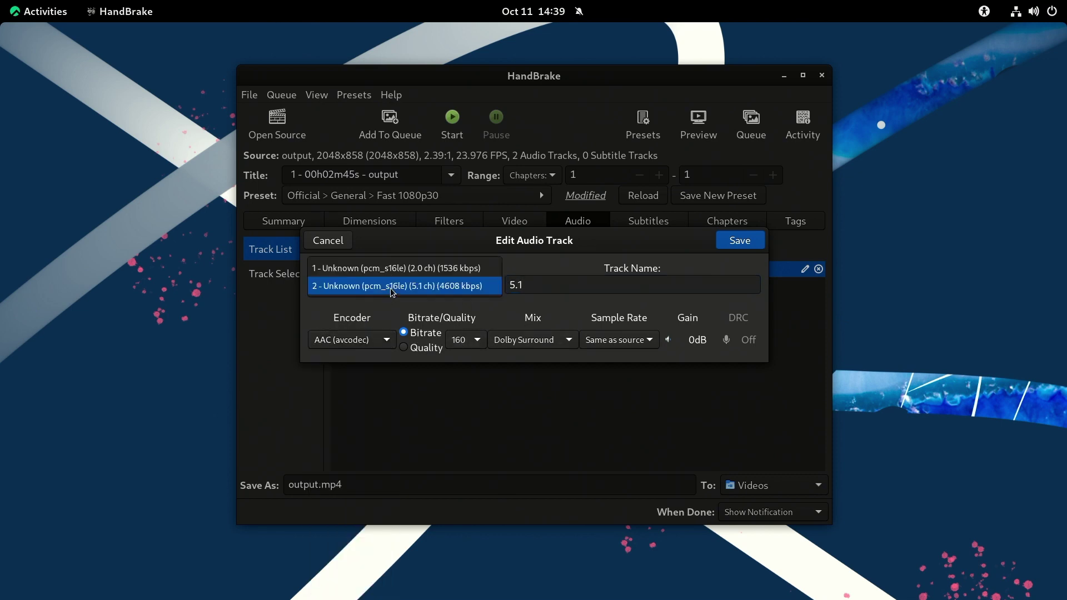
pyautogui.click(404, 270)
pyautogui.click(461, 292)
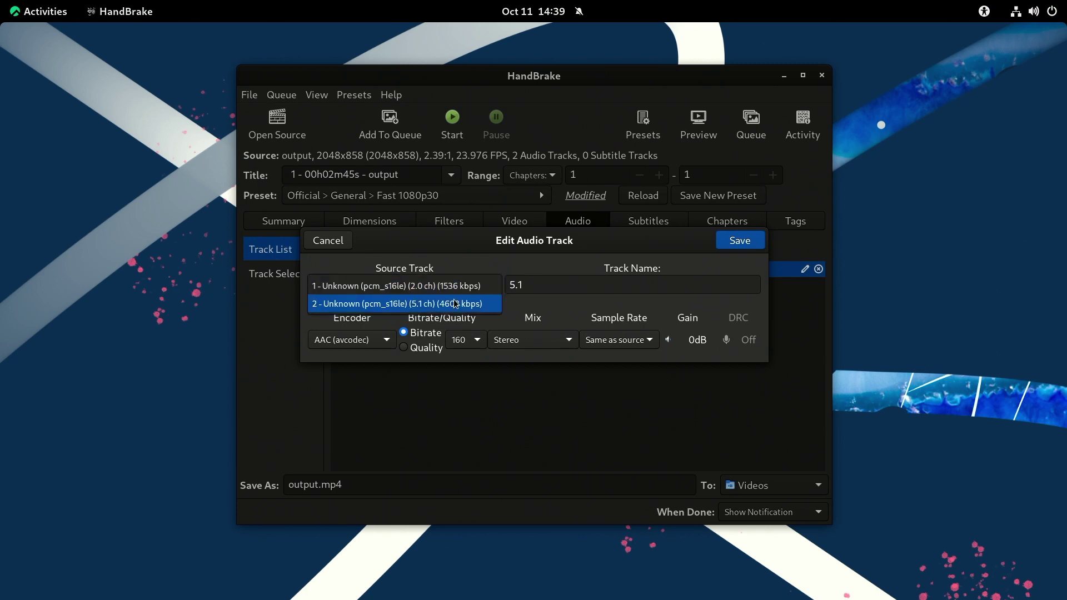
pyautogui.click(678, 274)
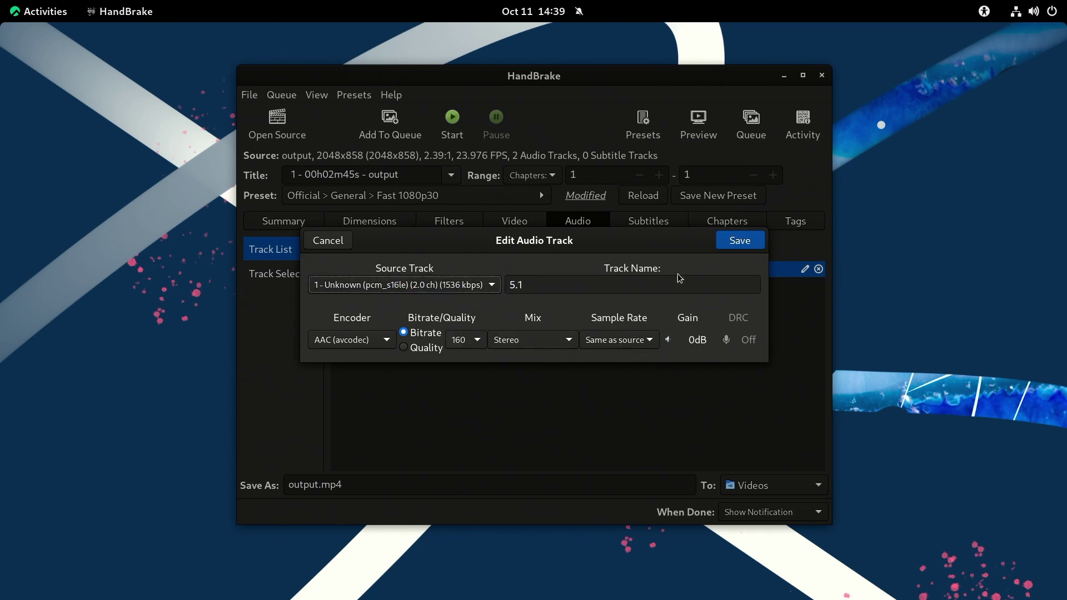
pyautogui.click(737, 241)
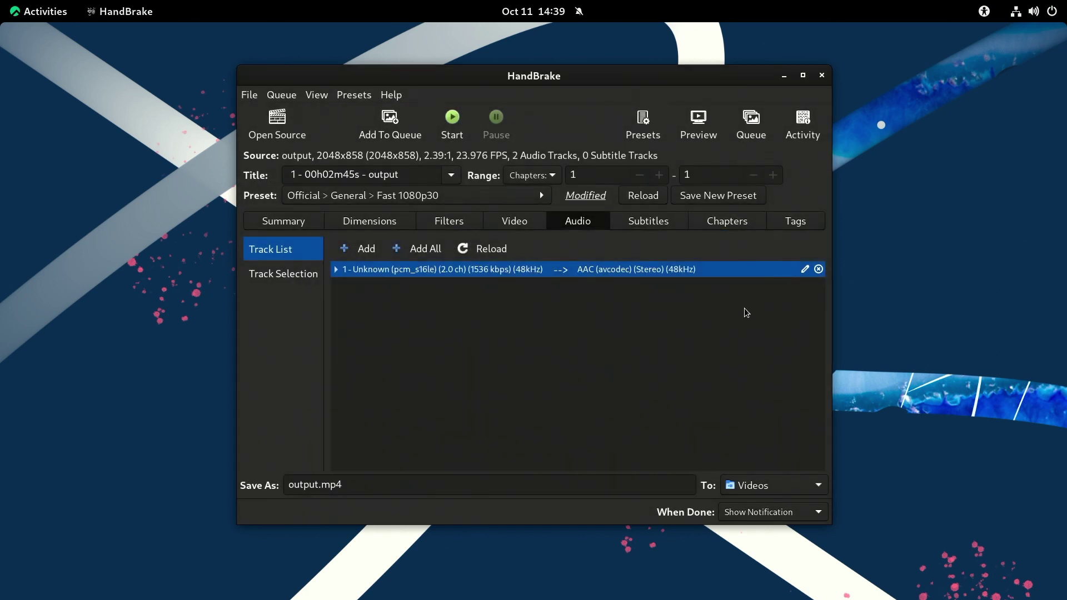
pyautogui.click(369, 250)
# Add a track from 5.1 source track 2, named 5.1, as AAC (avcodec) with 5.1 Channels mix.
pyautogui.click(405, 285)
pyautogui.click(388, 303)
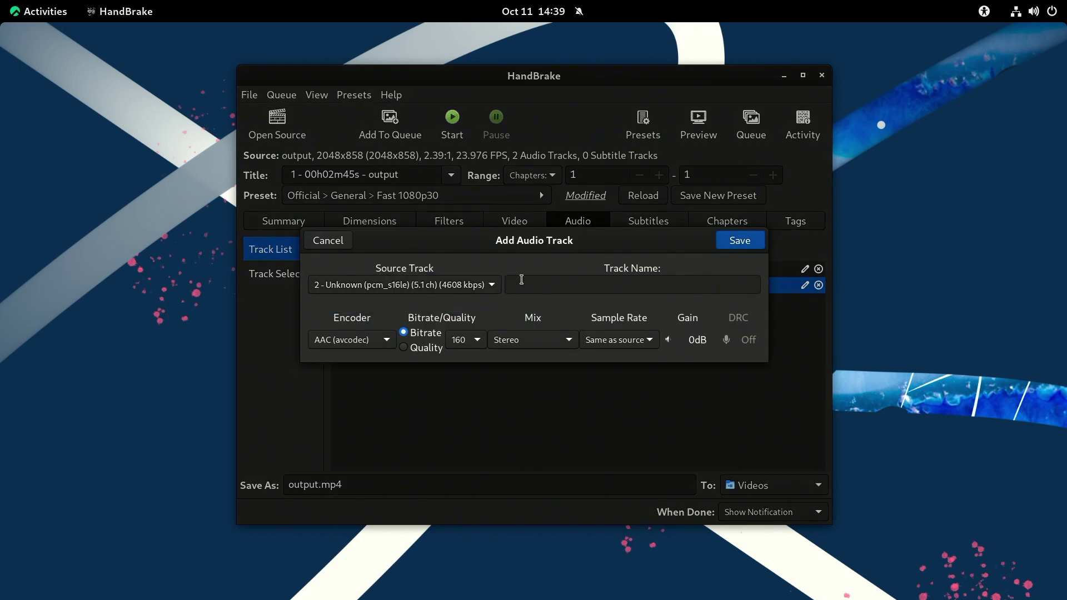
pyautogui.click(521, 280)
pyautogui.write('5.1')
pyautogui.click(381, 336)
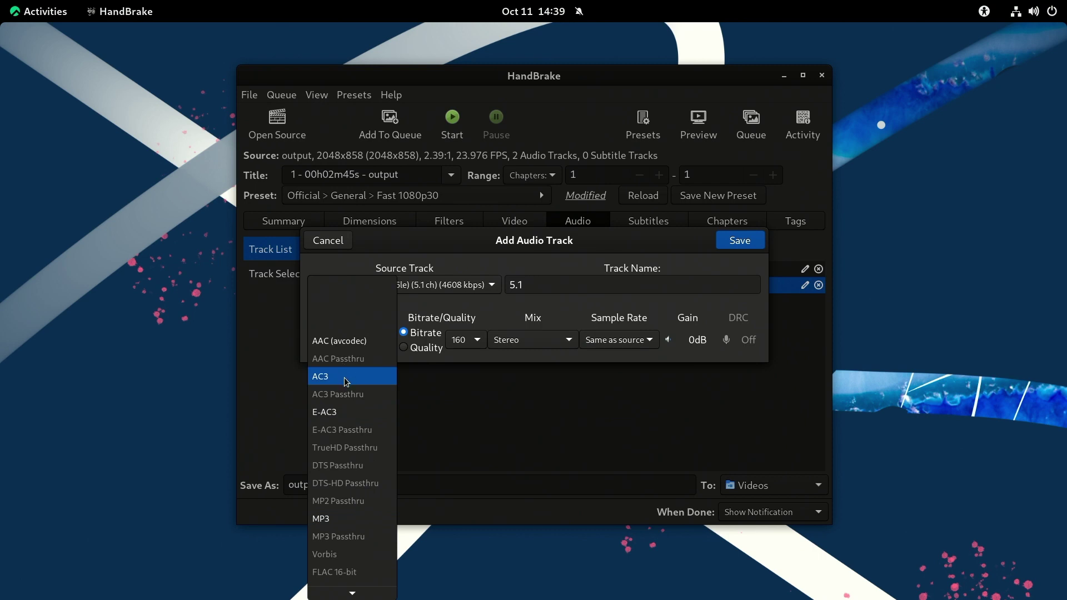
pyautogui.click(509, 339)
pyautogui.click(508, 340)
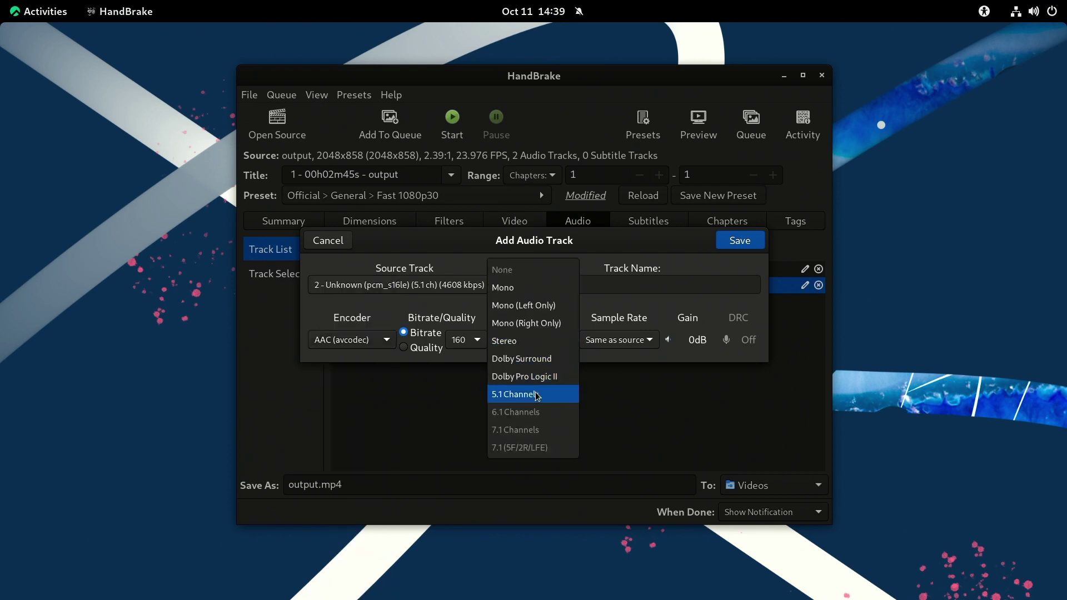
pyautogui.click(512, 391)
pyautogui.click(343, 342)
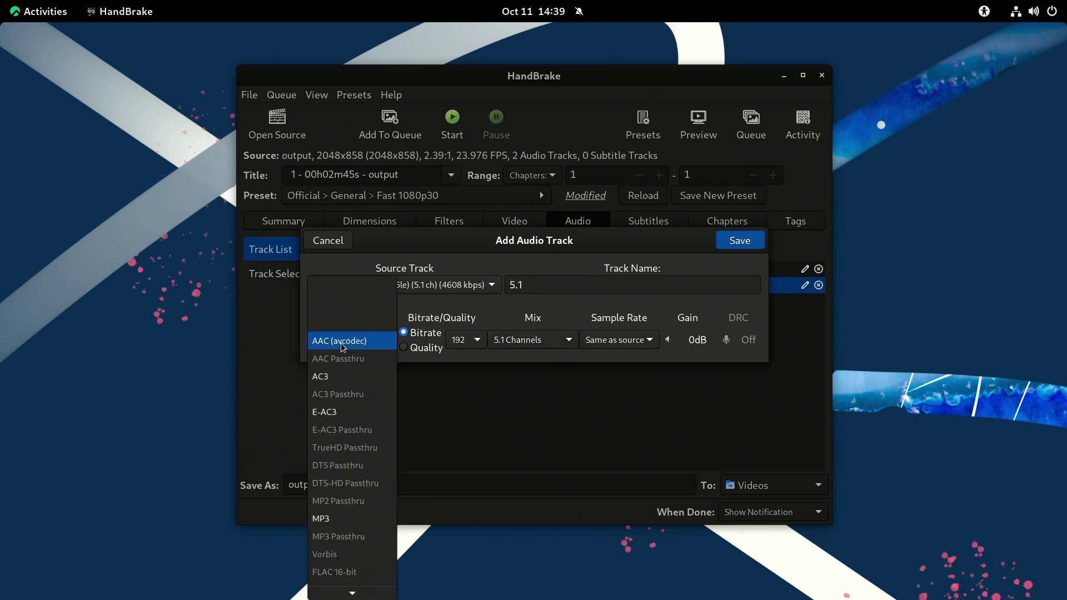
pyautogui.moveTo(348, 594)
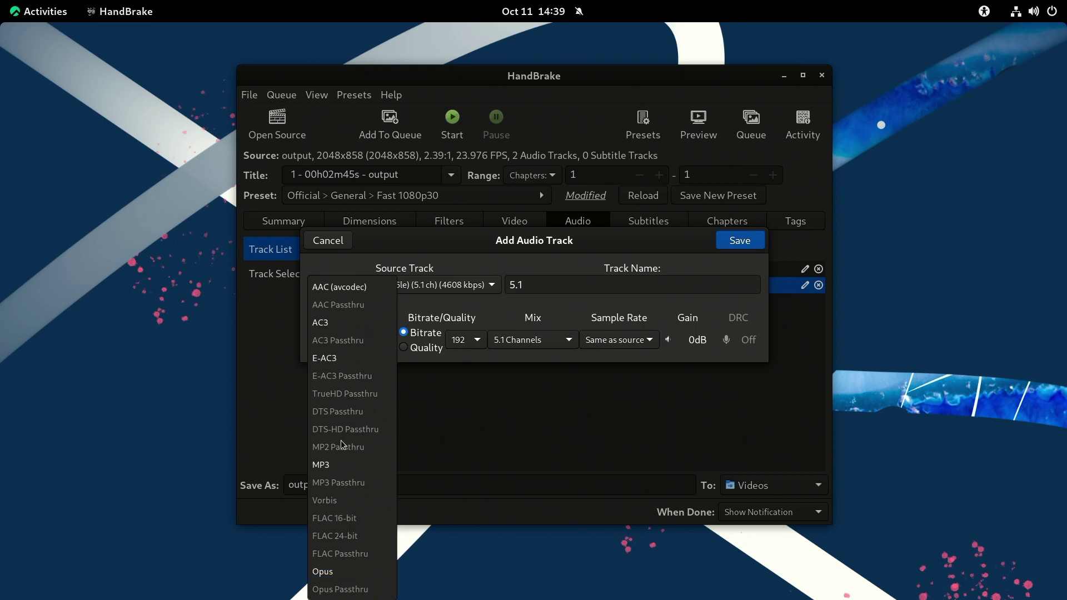
pyautogui.click(415, 298)
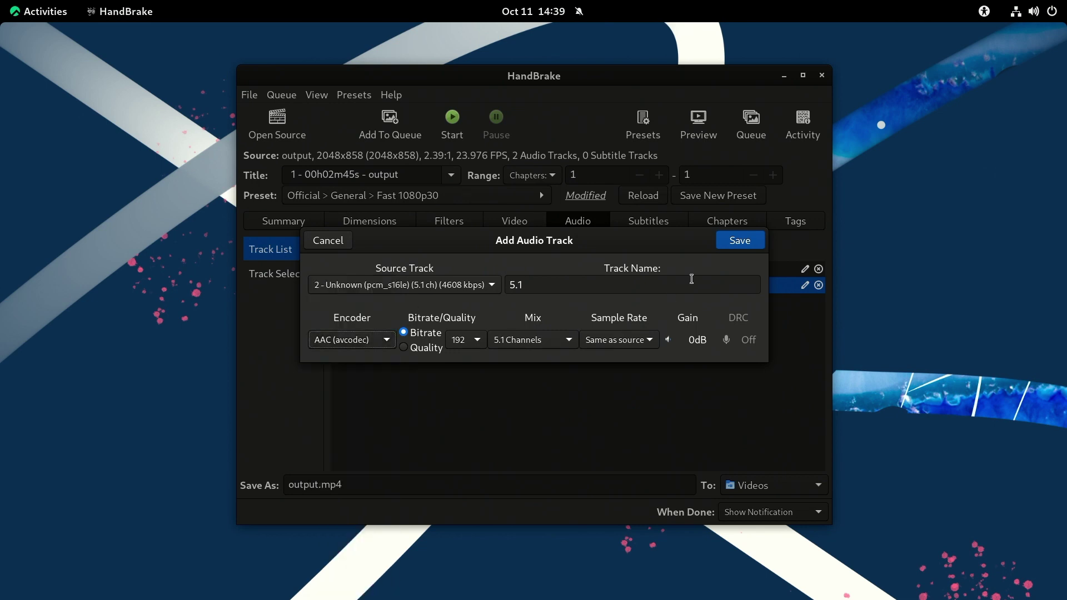
pyautogui.click(747, 240)
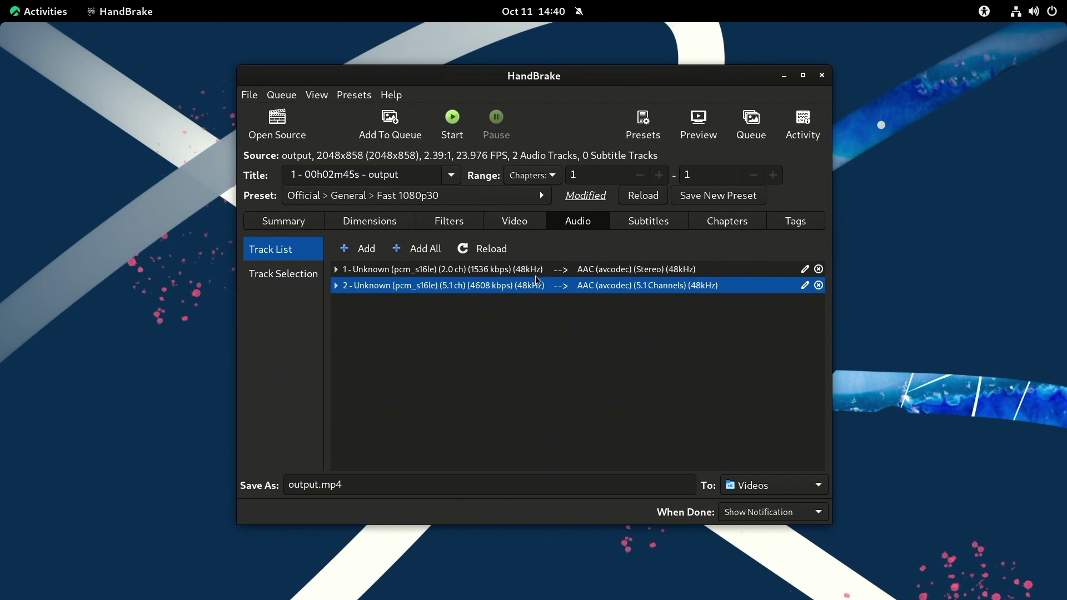
# Remove that track and use Add All so track 2 appears as AAC (avcodec) Stereo.
pyautogui.click(483, 248)
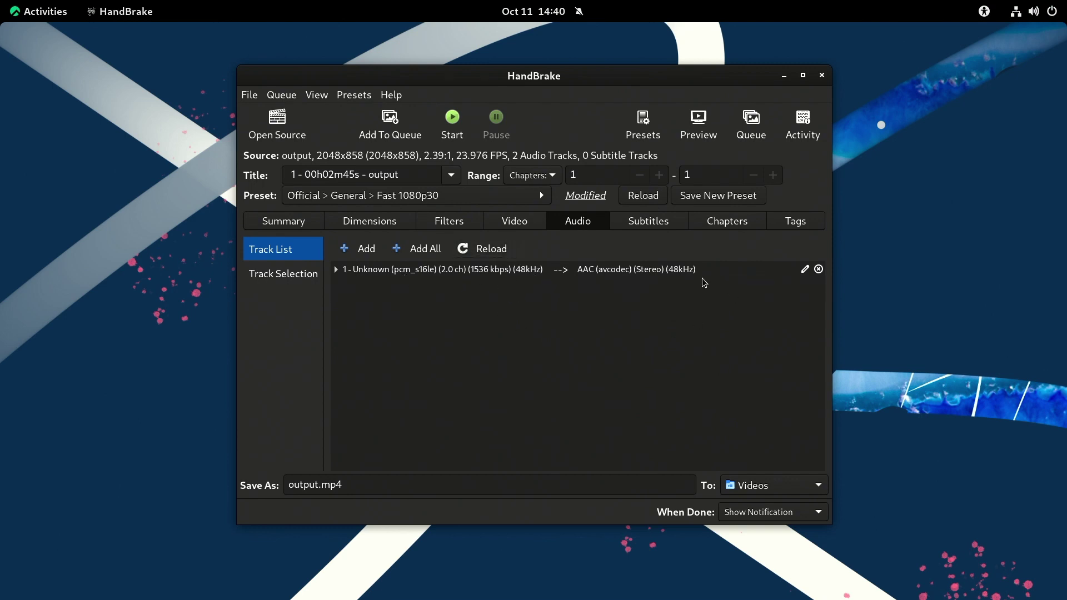
pyautogui.click(372, 271)
pyautogui.click(363, 251)
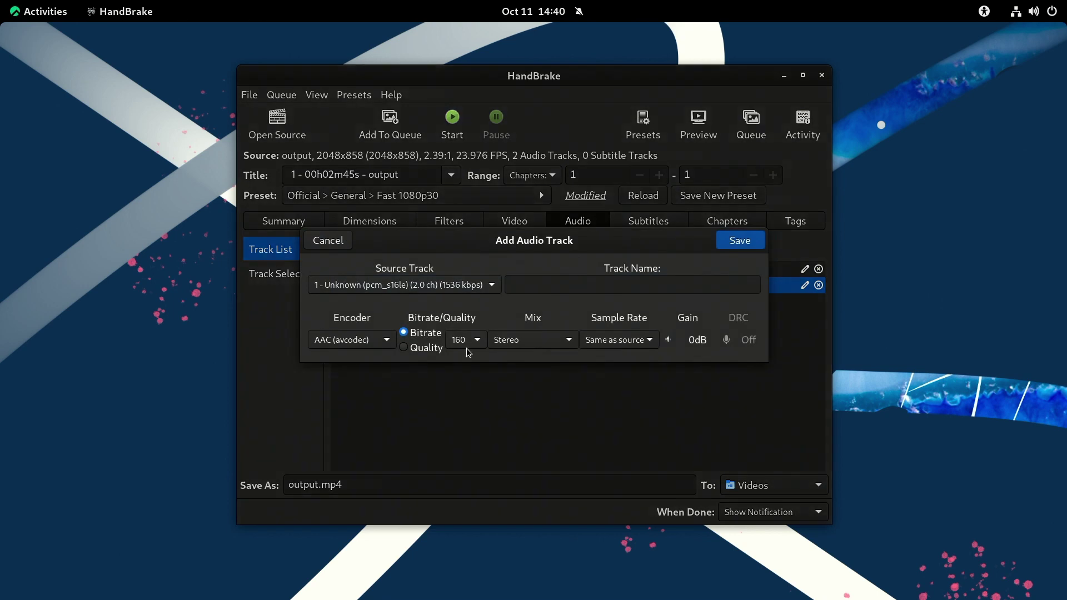
pyautogui.click(444, 286)
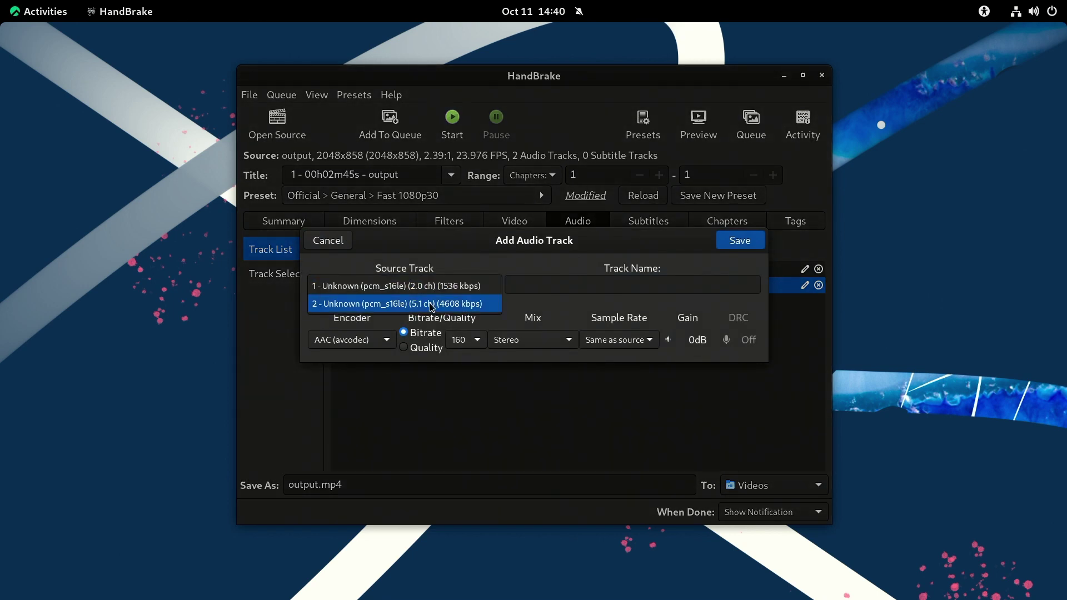
pyautogui.click(432, 304)
pyautogui.click(330, 240)
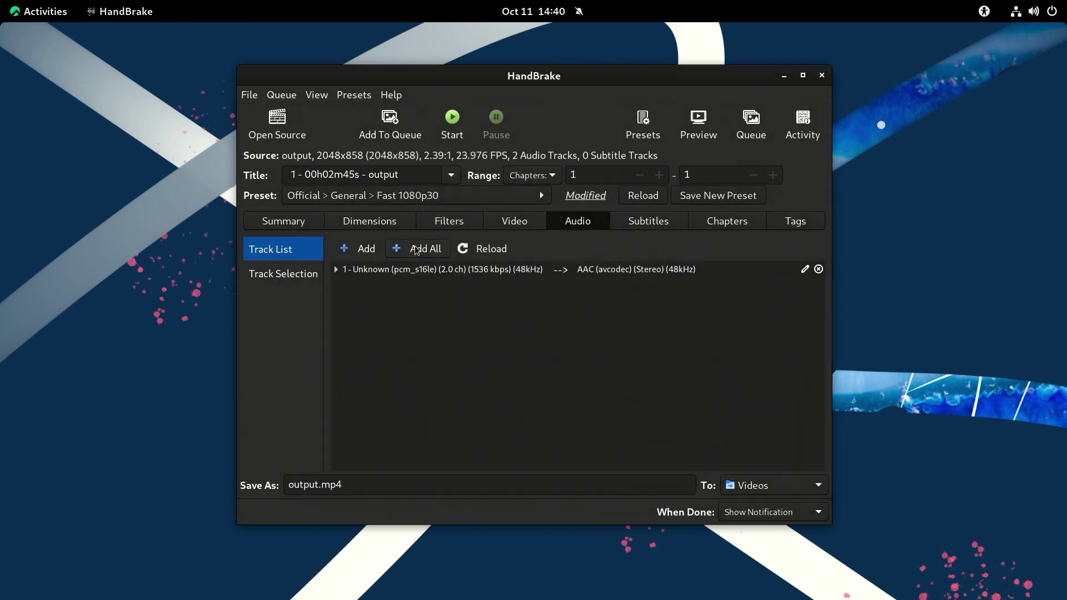
pyautogui.click(461, 284)
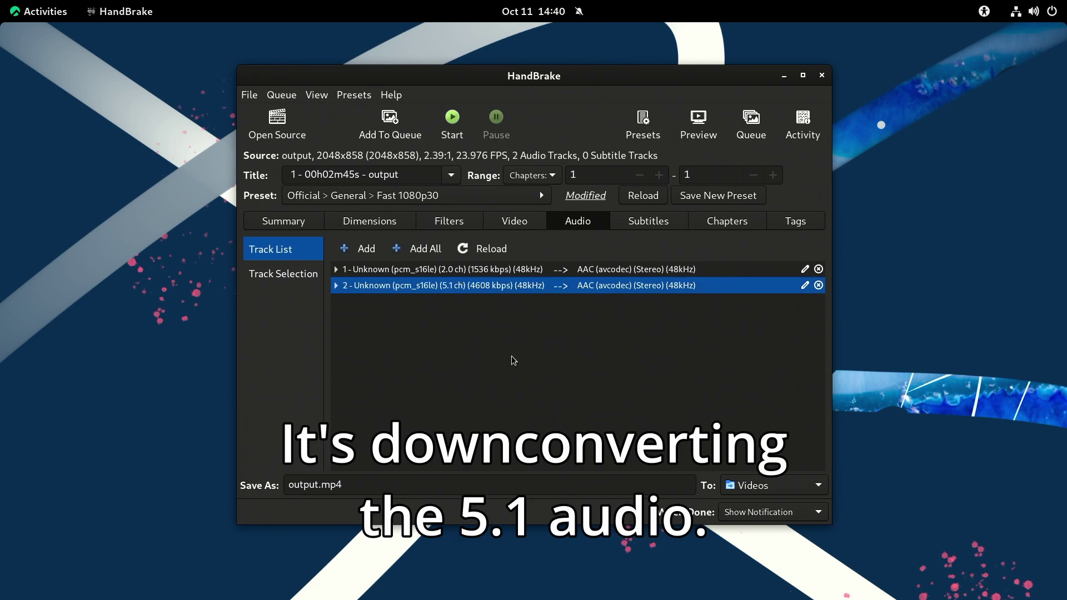
pyautogui.click(522, 225)
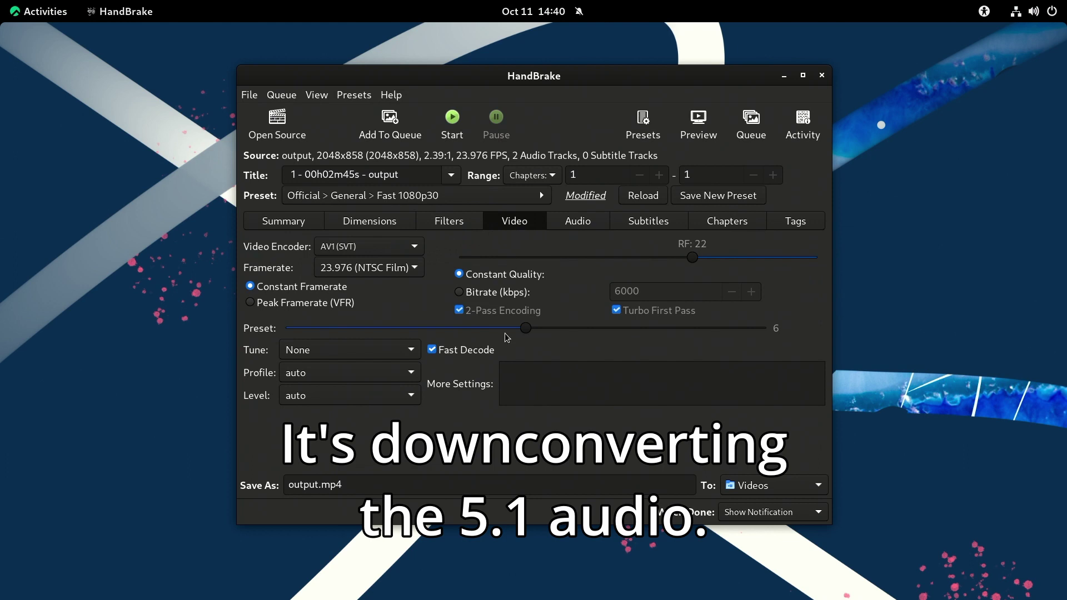
# Confirm the Colorspace filter stays Off, then view the 1920 x 858 output dimensions.
pyautogui.click(438, 223)
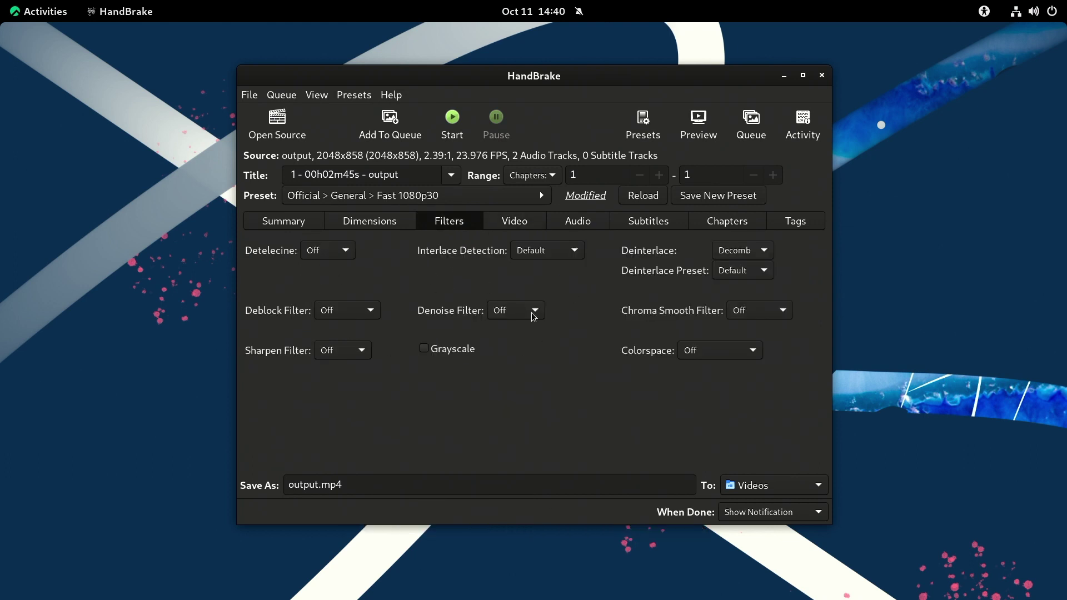
pyautogui.click(695, 357)
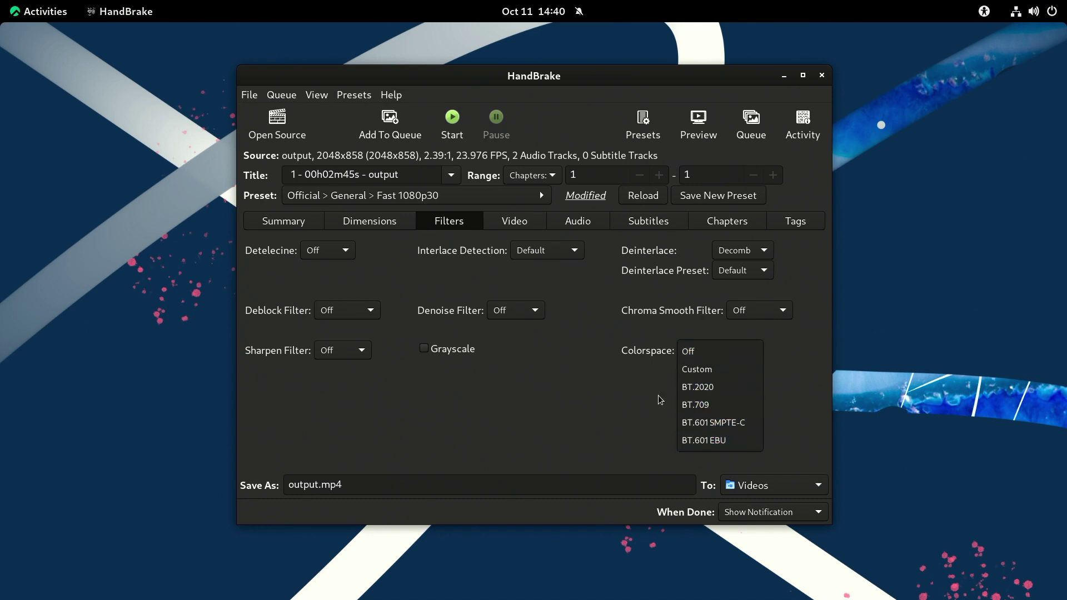
pyautogui.click(659, 383)
pyautogui.click(700, 351)
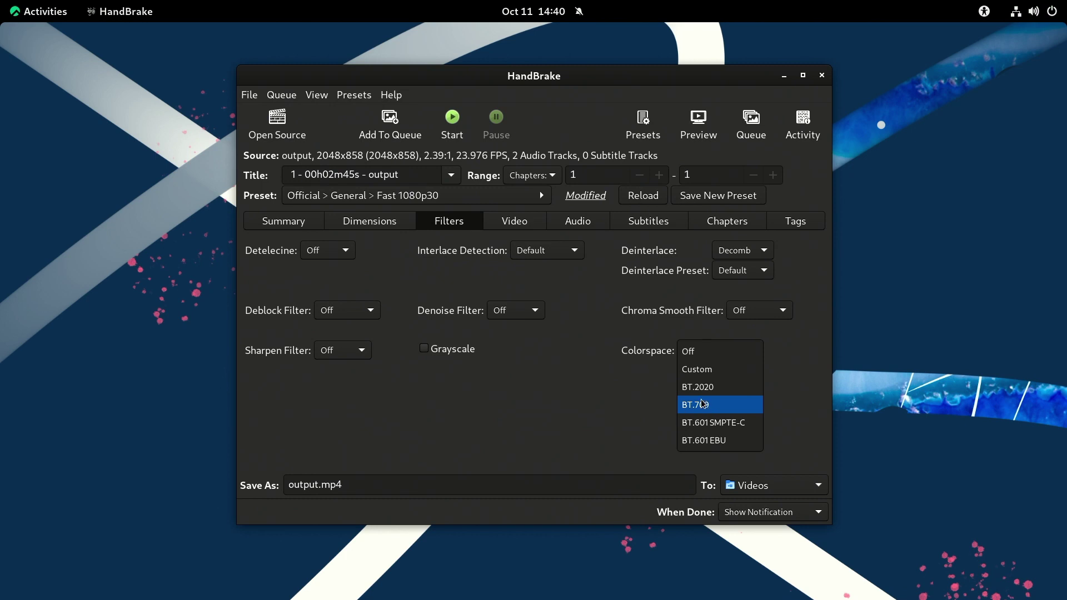
pyautogui.click(609, 405)
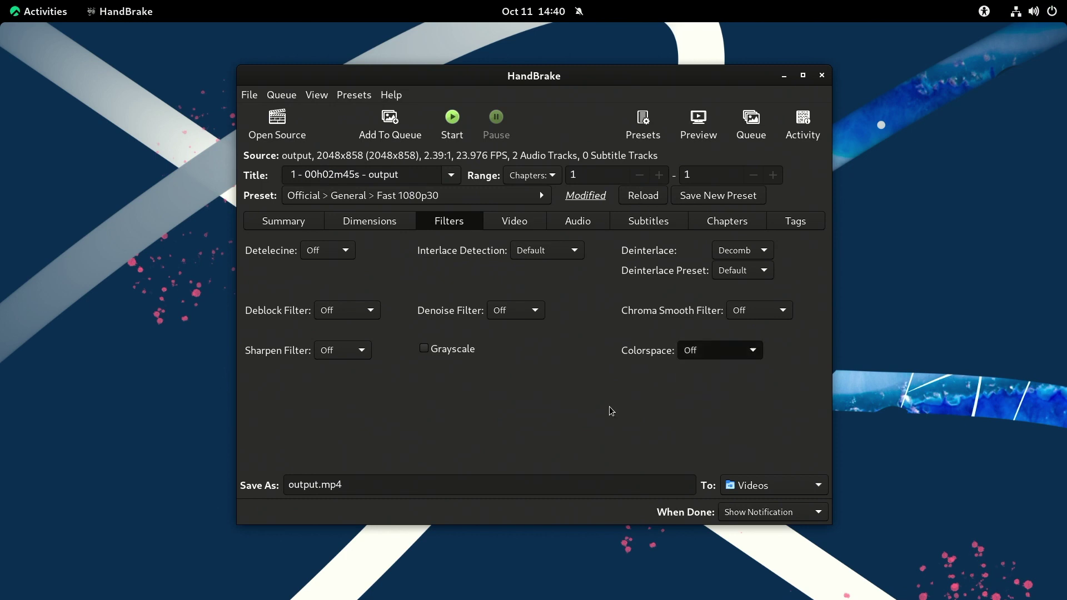
pyautogui.click(376, 222)
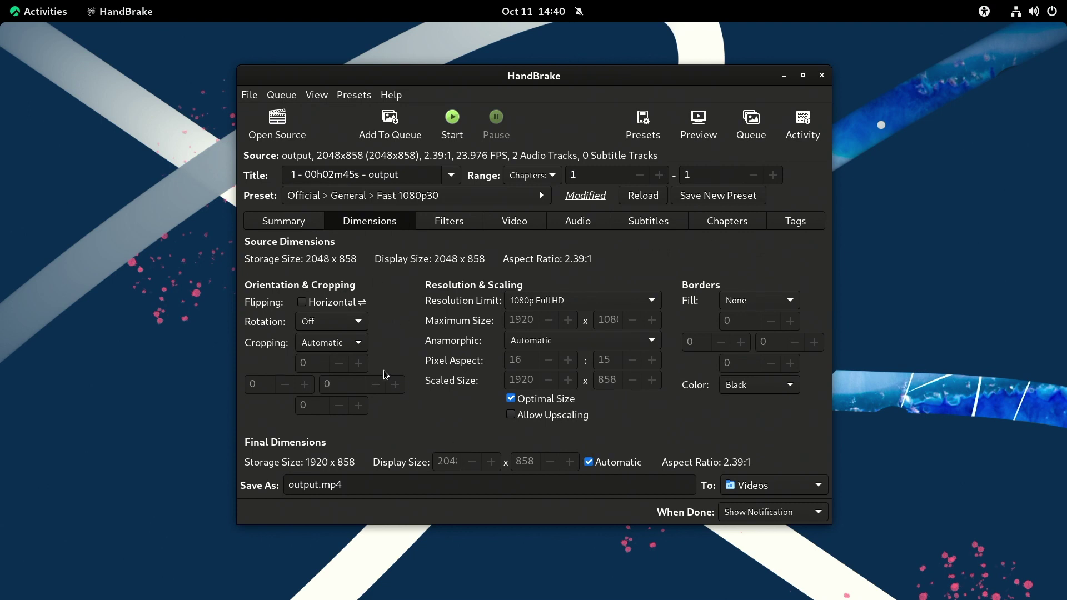
# Review the Summary and add the output.mp4 AV1 job to the queue.
pyautogui.click(300, 227)
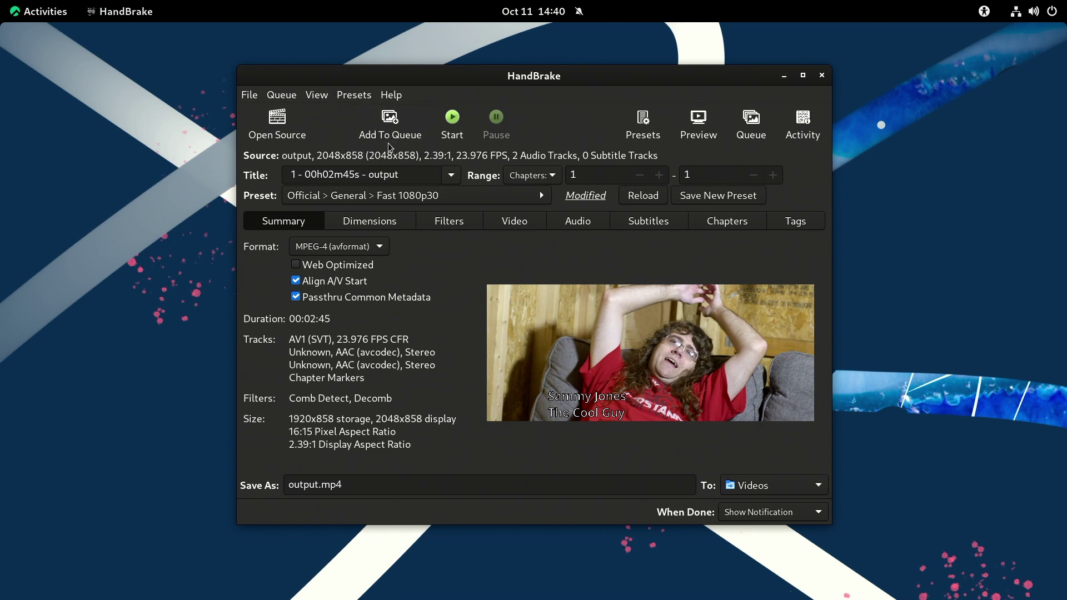
pyautogui.click(414, 138)
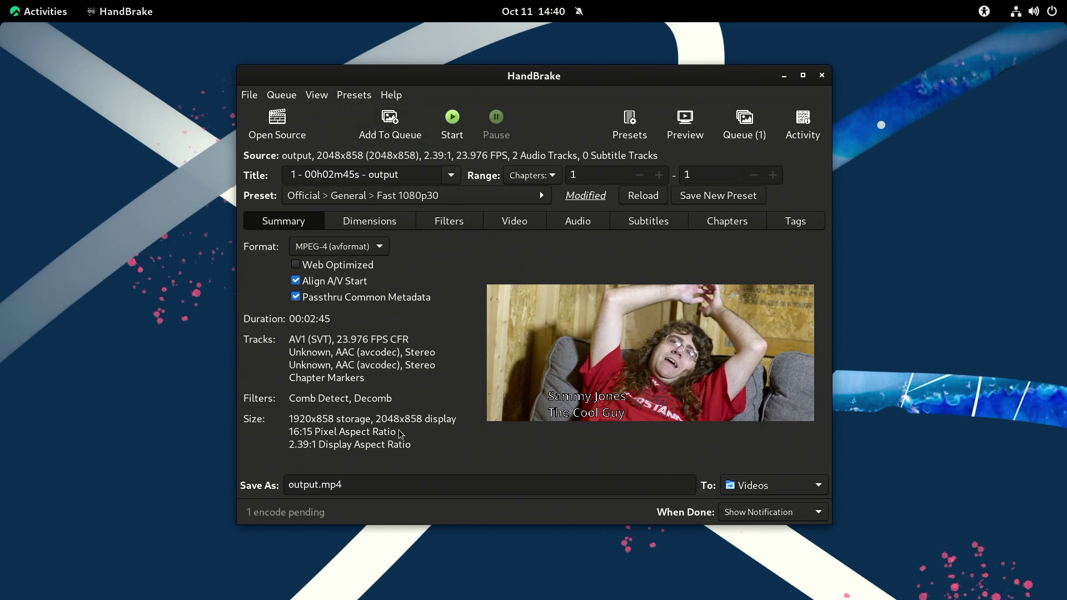
# Load av1_test.mp4 from the file chooser as the new source.
pyautogui.click(276, 134)
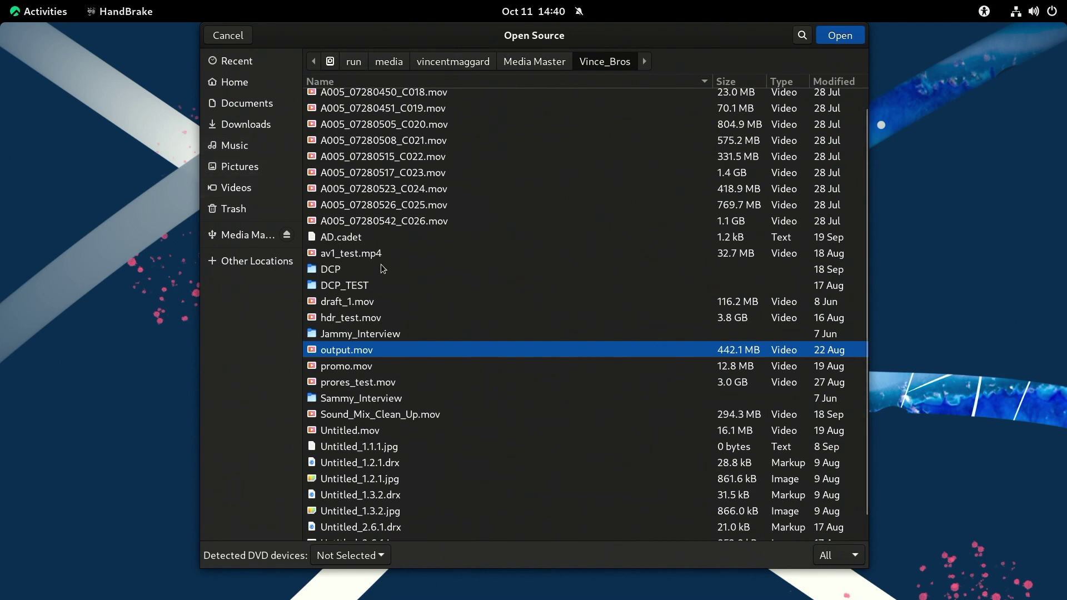
pyautogui.doubleClick(382, 253)
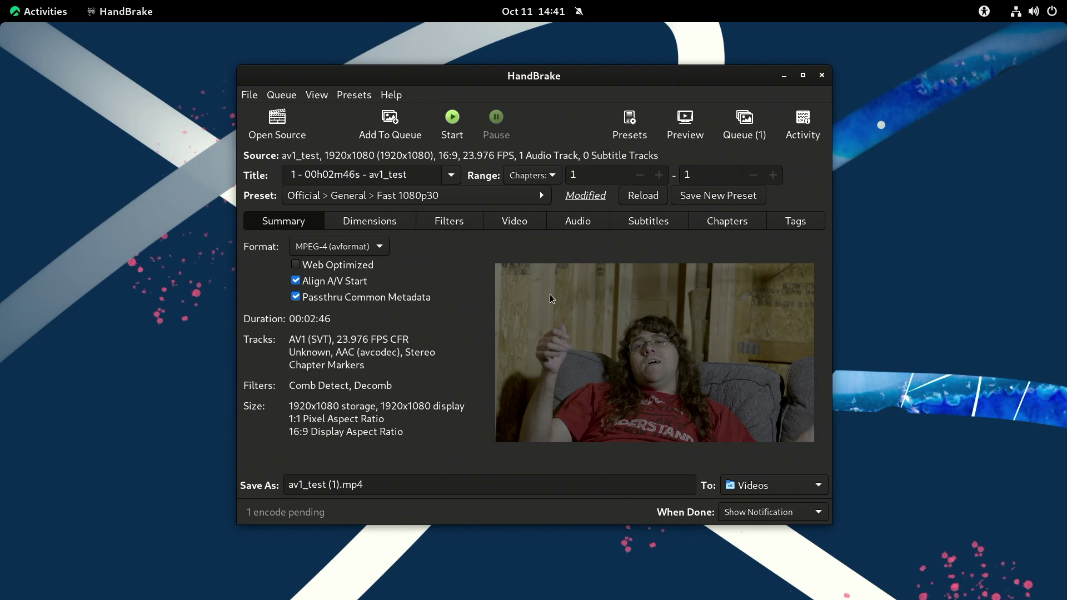
# Choose WebM (avformat) as the container format.
pyautogui.click(372, 248)
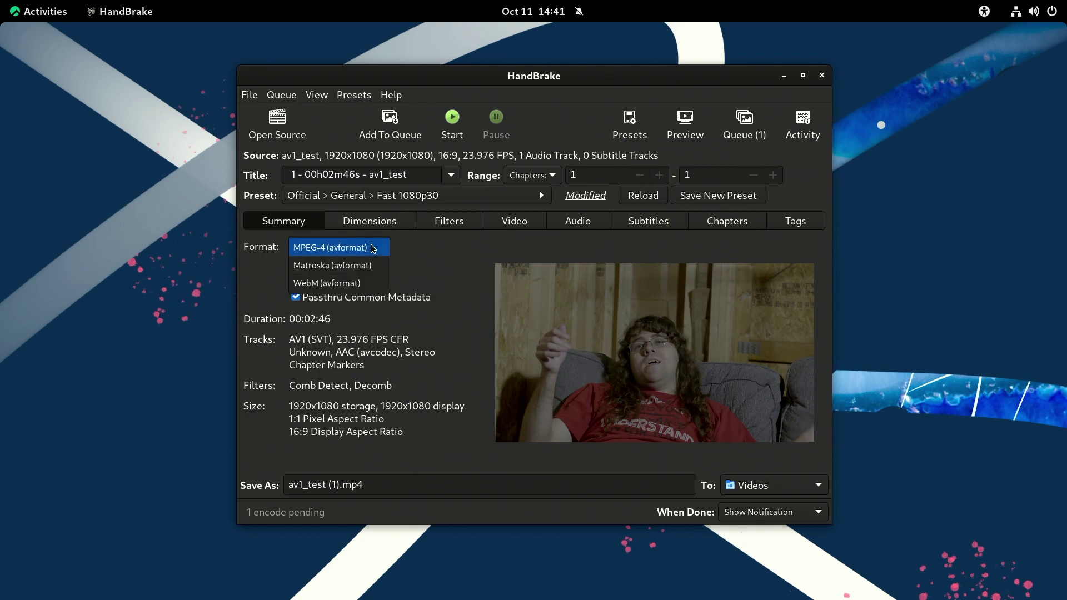
pyautogui.click(446, 266)
pyautogui.click(339, 247)
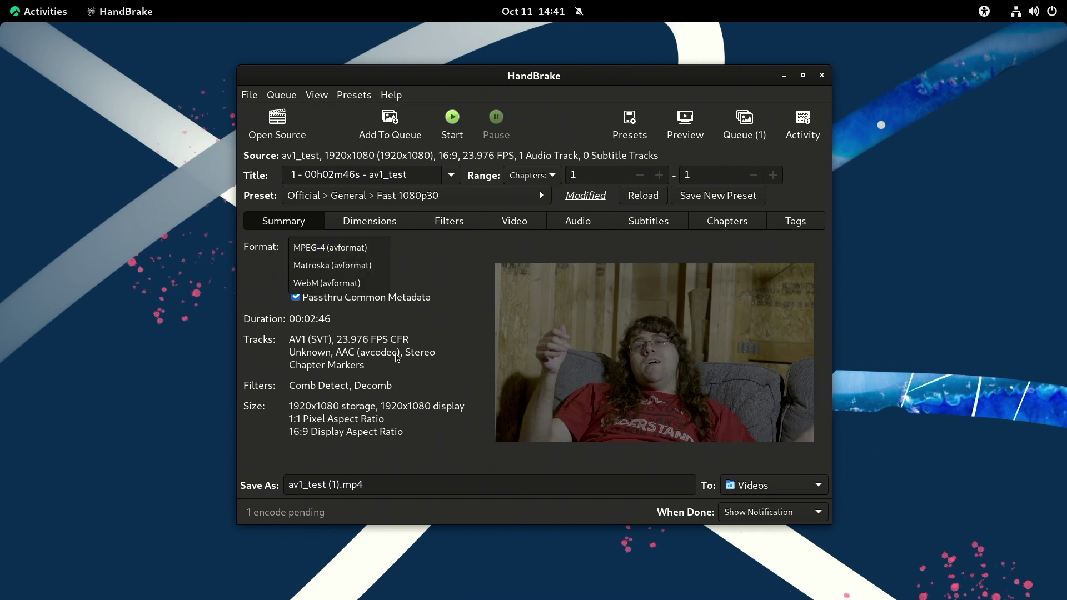
pyautogui.click(438, 277)
pyautogui.click(353, 249)
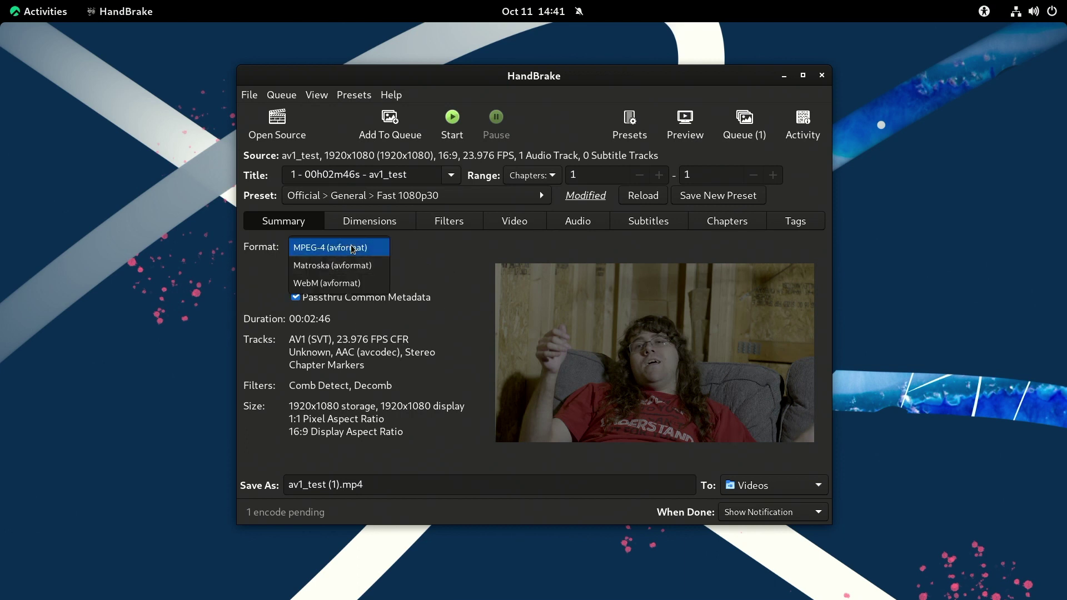
pyautogui.click(343, 284)
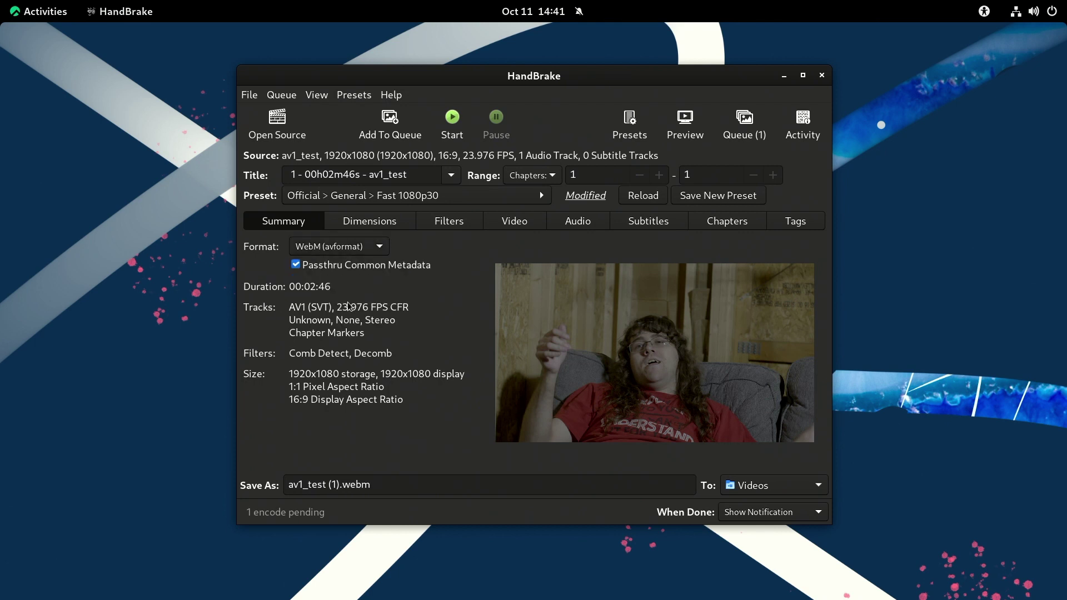
pyautogui.click(335, 252)
pyautogui.click(335, 252)
# Replace the output file's base name with 'testing' so it saves as testing.webm.
pyautogui.moveTo(340, 483); pyautogui.dragTo(246, 481)
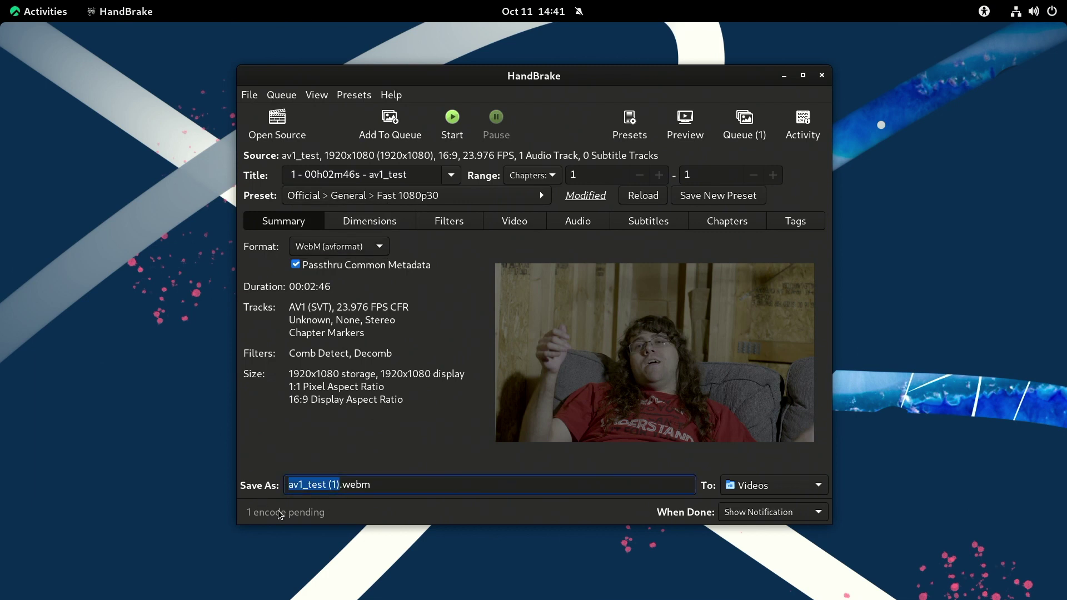
pyautogui.write('test')
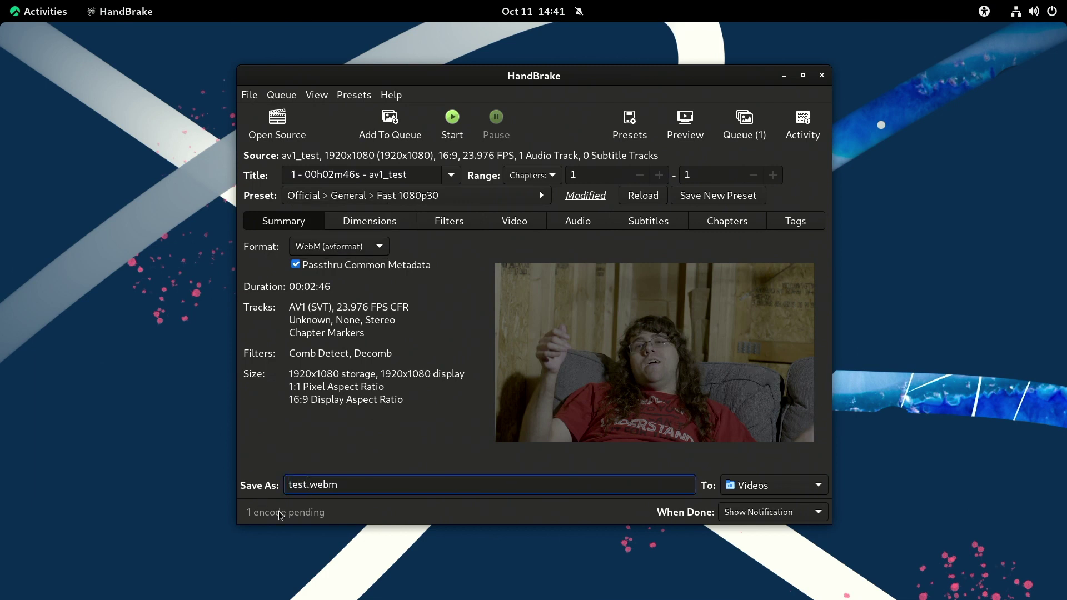
pyautogui.write('ing')
pyautogui.click(358, 226)
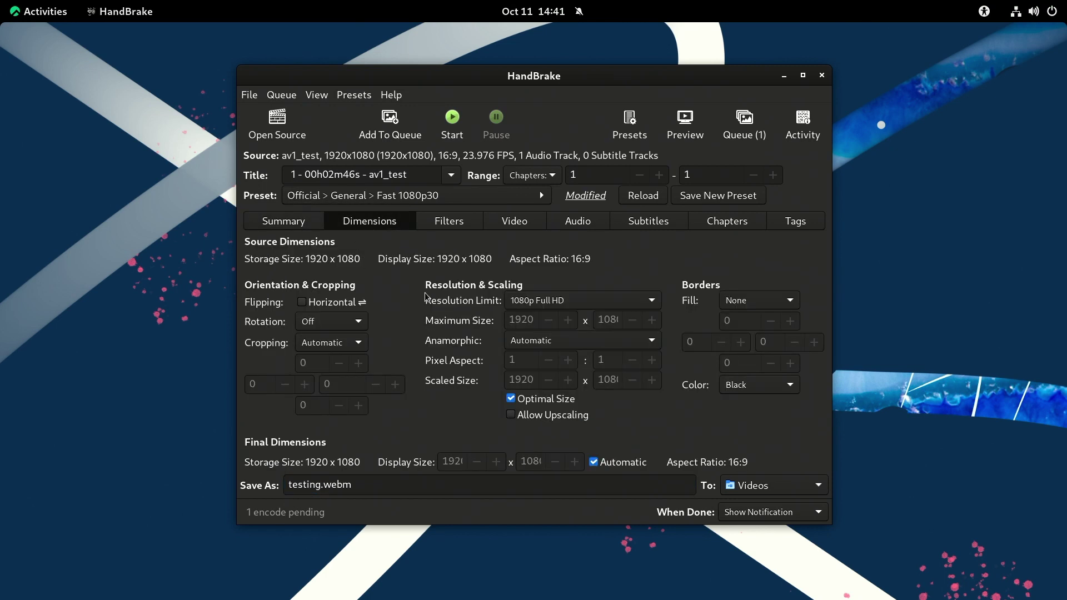
# Review the Filters, Video and Audio settings and select the source audio track.
pyautogui.click(454, 222)
pyautogui.click(496, 225)
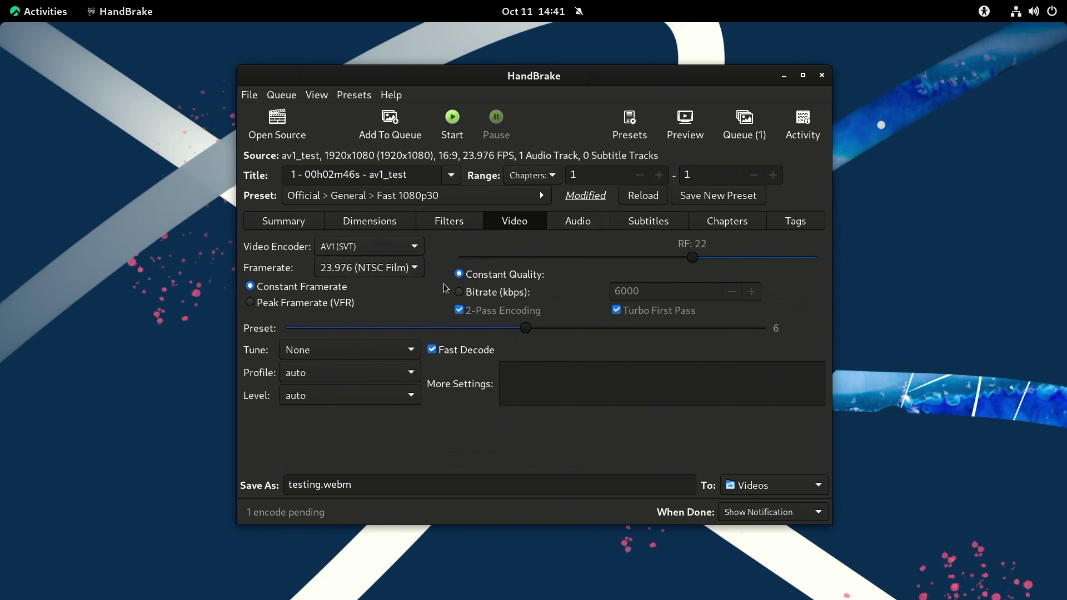
pyautogui.click(598, 219)
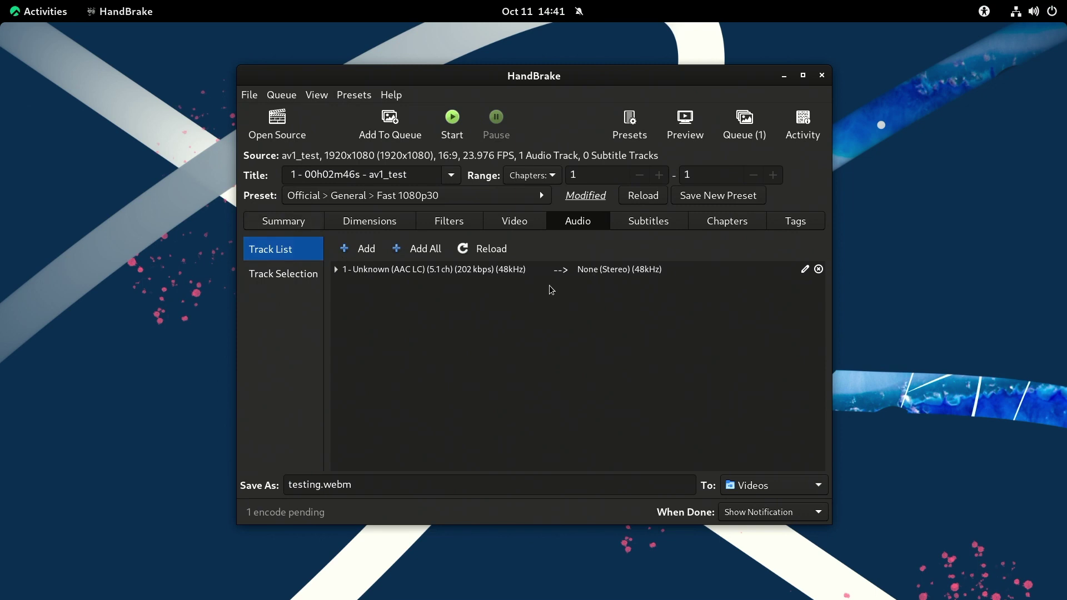
pyautogui.click(380, 270)
pyautogui.click(283, 221)
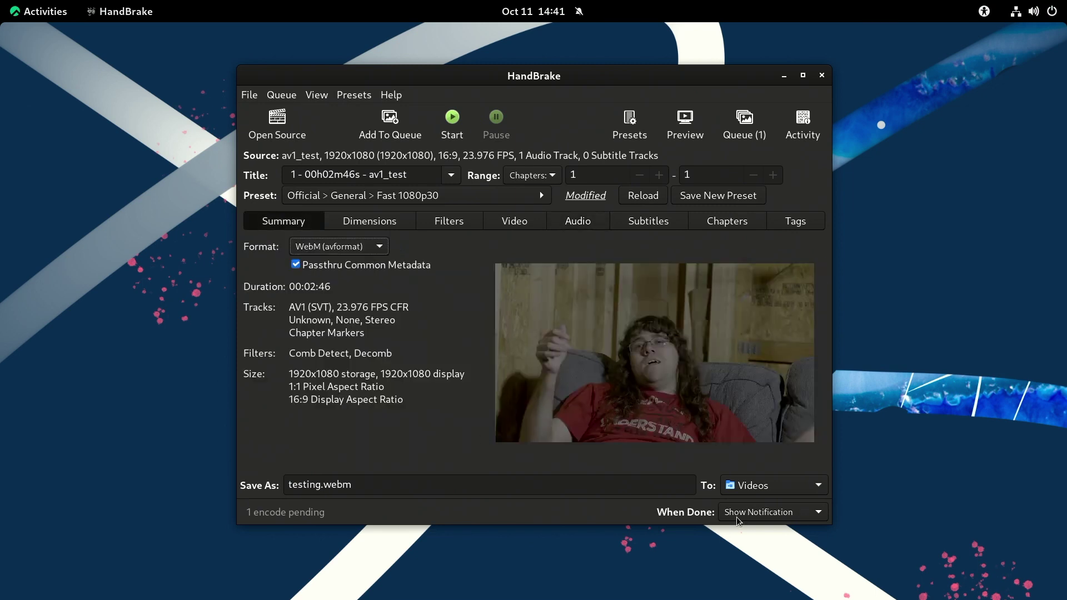
# Try queuing the WebM job, dismiss the unsupported audio codec warning, and edit the audio track.
pyautogui.click(416, 129)
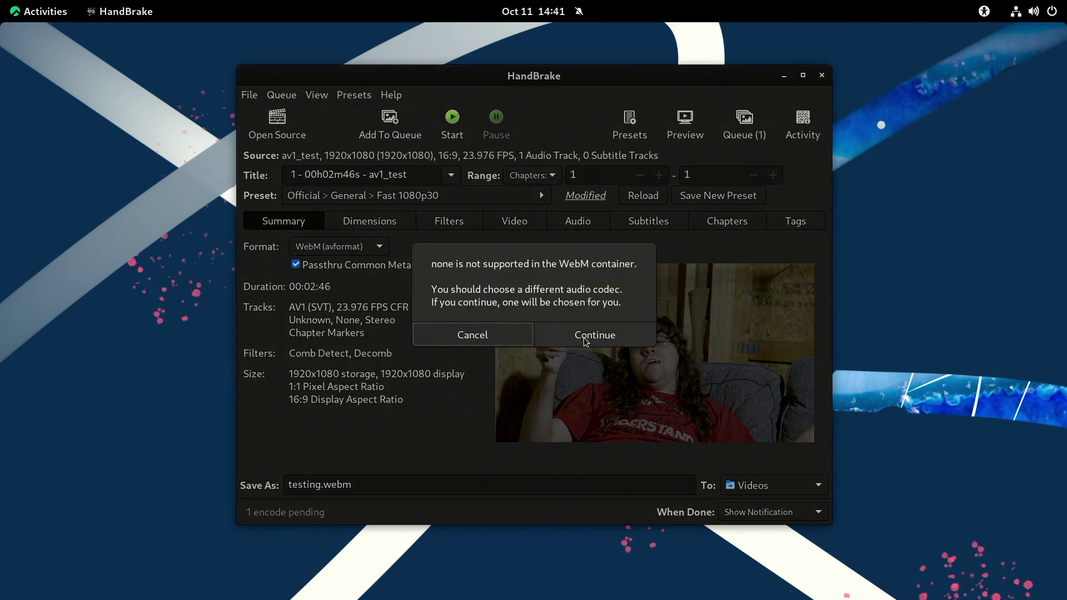
pyautogui.click(512, 332)
pyautogui.click(418, 225)
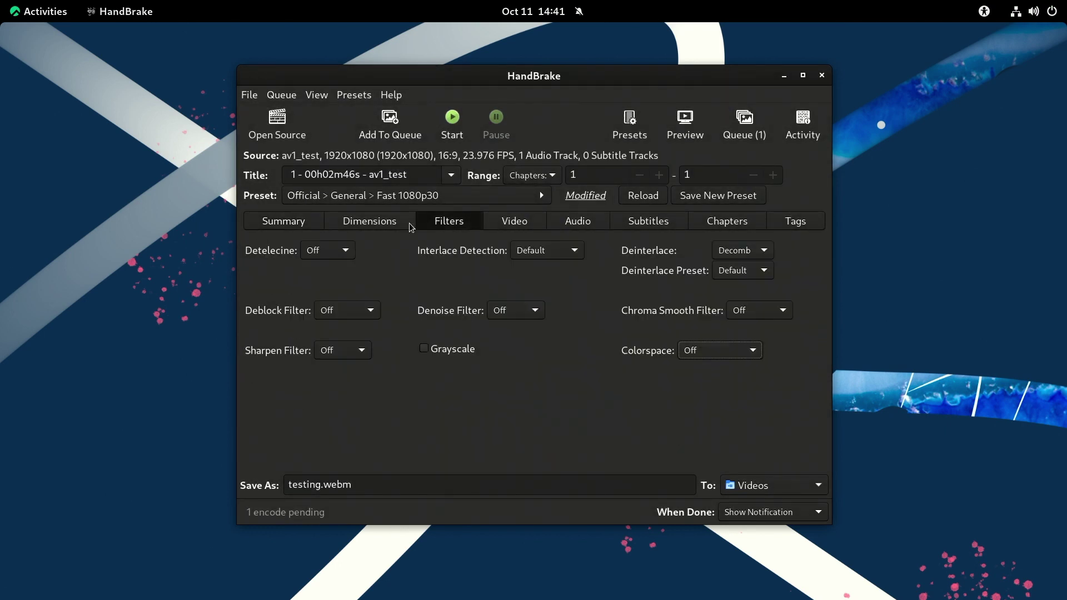
pyautogui.click(409, 222)
pyautogui.click(522, 225)
pyautogui.click(578, 224)
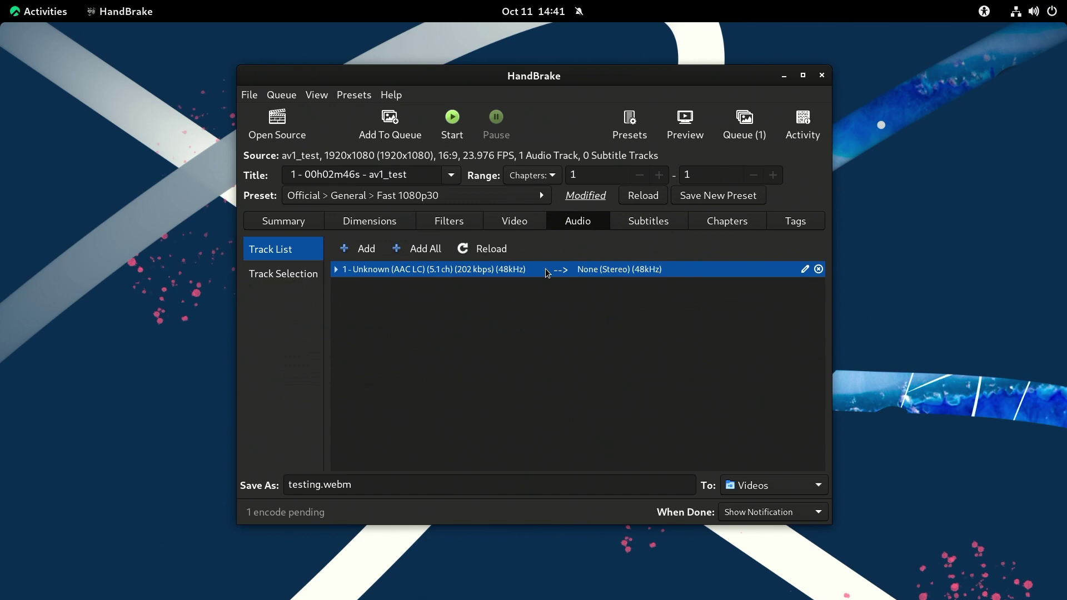
pyautogui.click(806, 269)
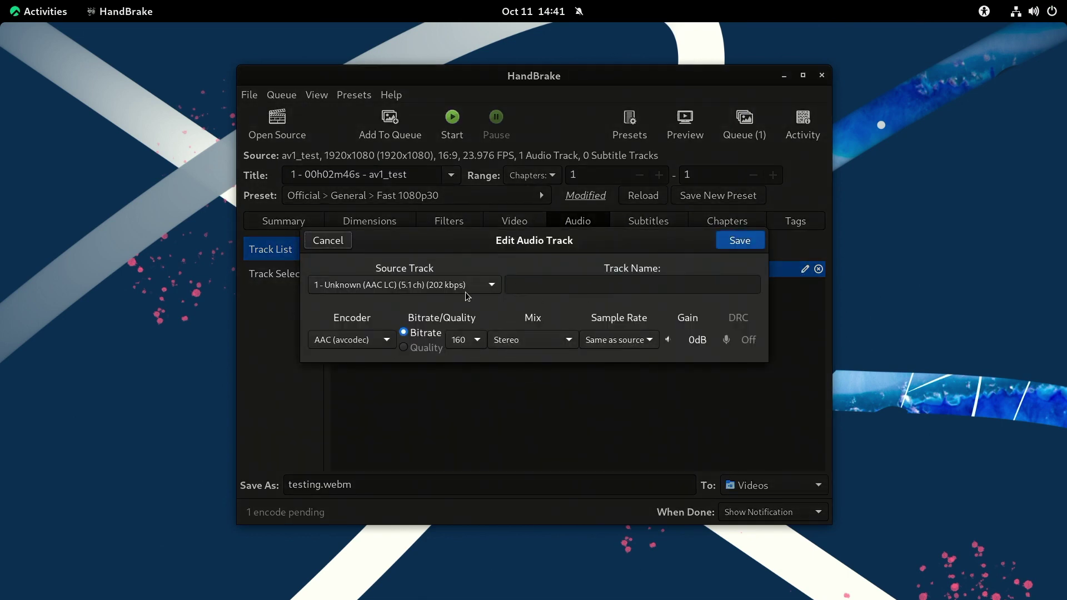
# Keep the Stereo mix-down, name the audio track '2.0', and save it.
pyautogui.click(558, 339)
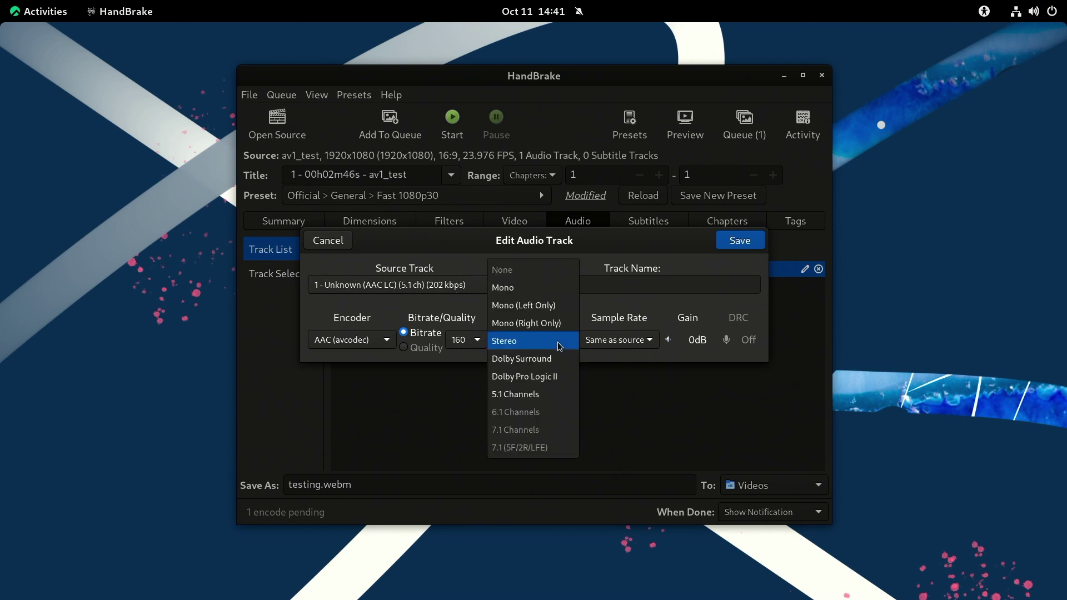
pyautogui.click(558, 341)
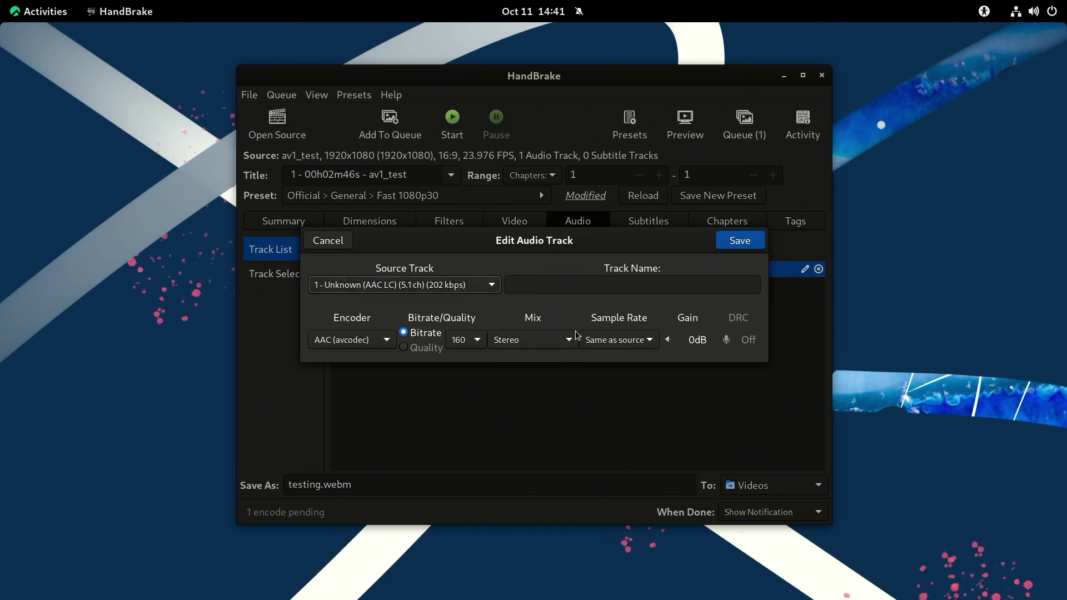
pyautogui.click(750, 245)
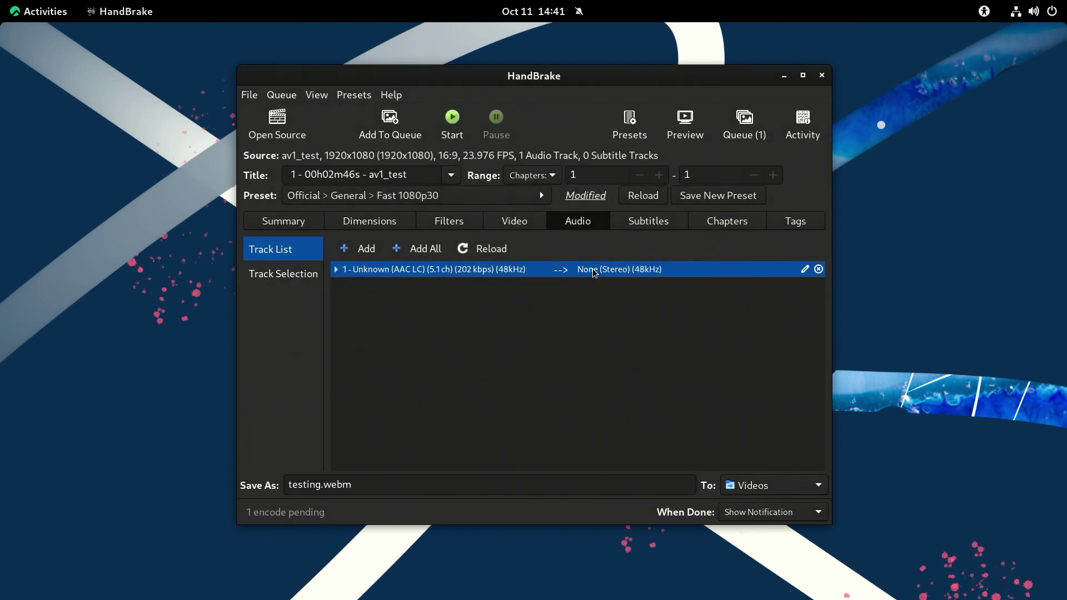
pyautogui.click(804, 269)
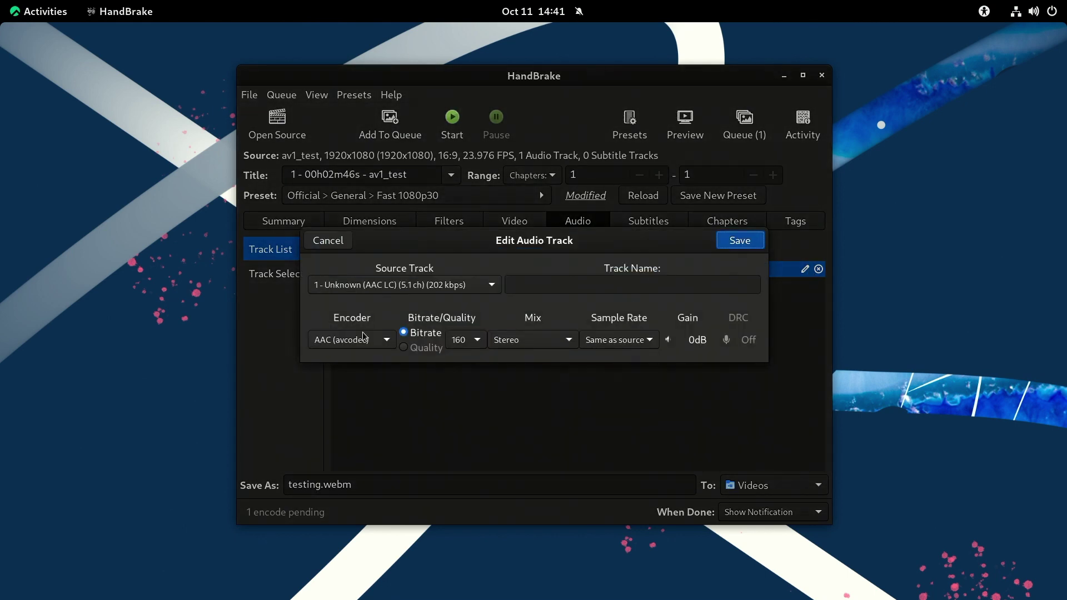
pyautogui.click(364, 339)
pyautogui.click(602, 282)
pyautogui.write('2')
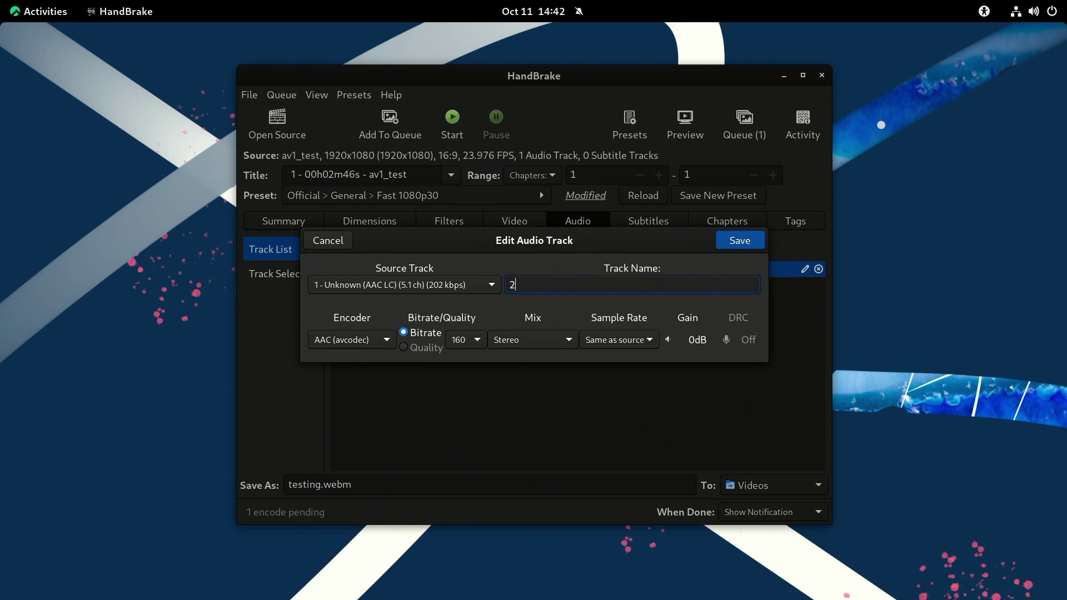
pyautogui.write('.0')
pyautogui.click(742, 245)
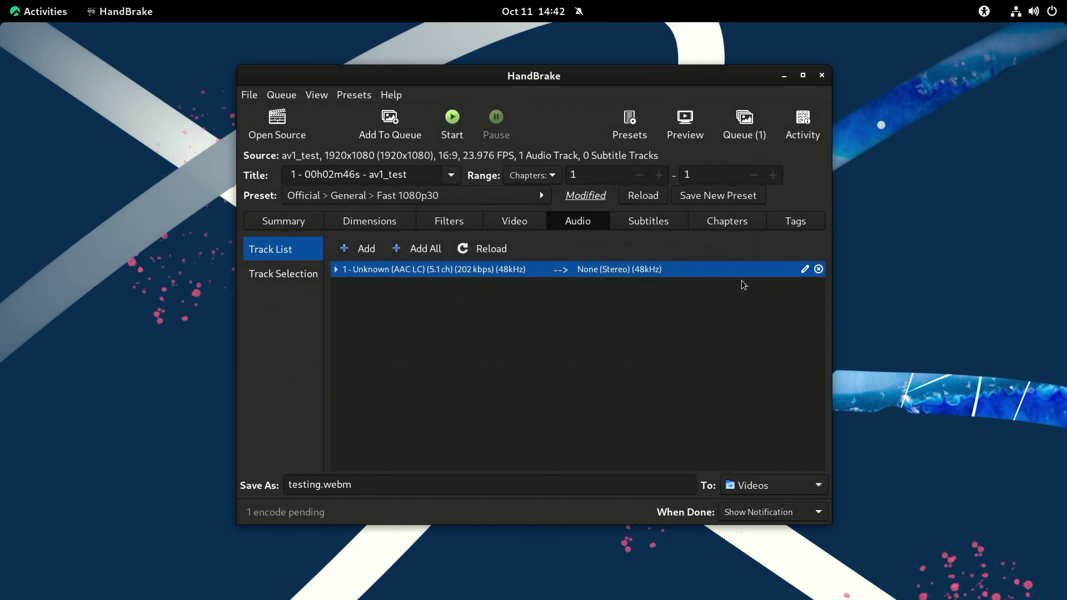
# Set the audio track's sample rate to 48 kHz and save.
pyautogui.click(805, 269)
pyautogui.click(603, 341)
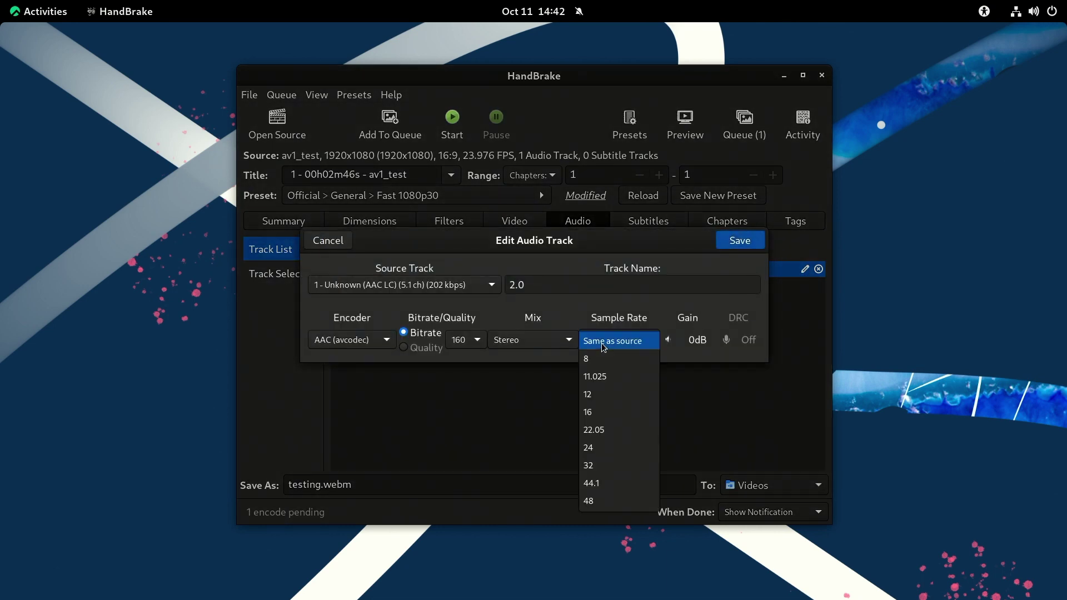
pyautogui.click(597, 500)
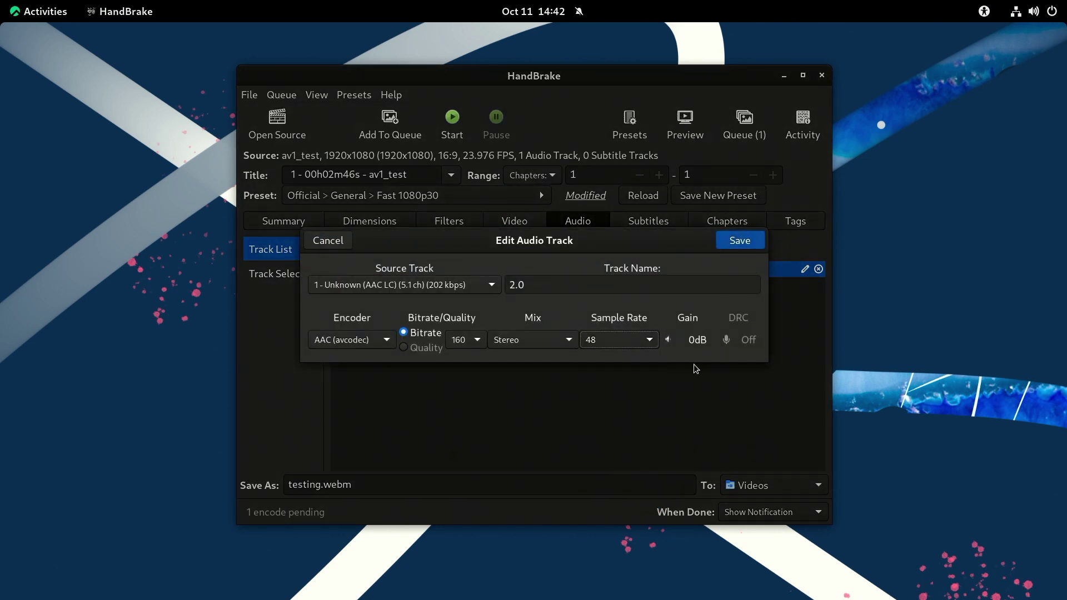
pyautogui.click(749, 246)
# Discard further encoder edits, remove the audio track, and return to the job summary.
pyautogui.click(805, 269)
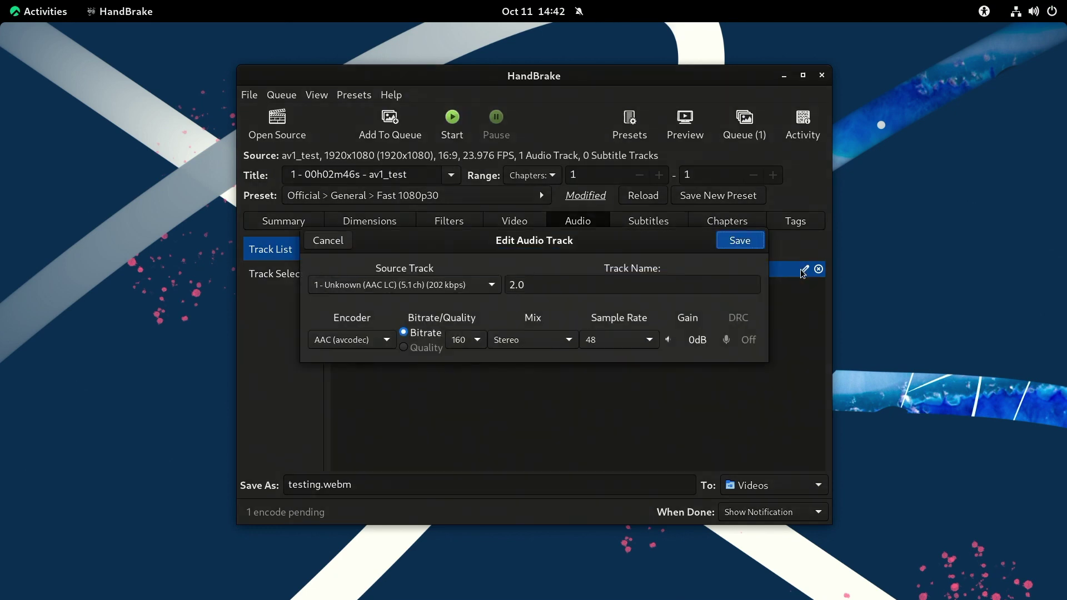
pyautogui.click(362, 339)
pyautogui.click(590, 469)
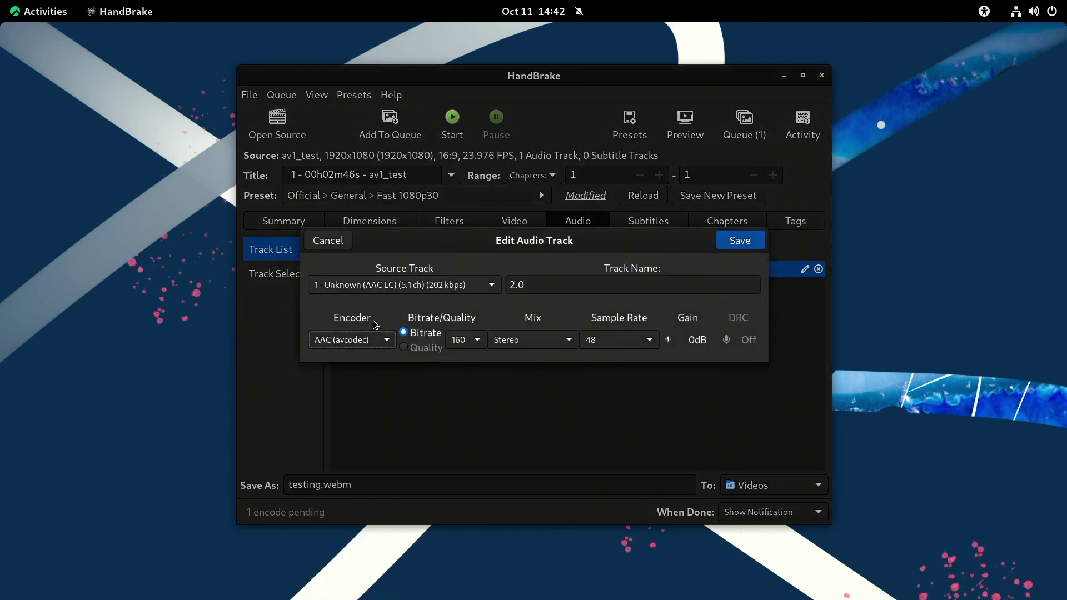
pyautogui.click(358, 342)
pyautogui.click(480, 431)
pyautogui.click(338, 243)
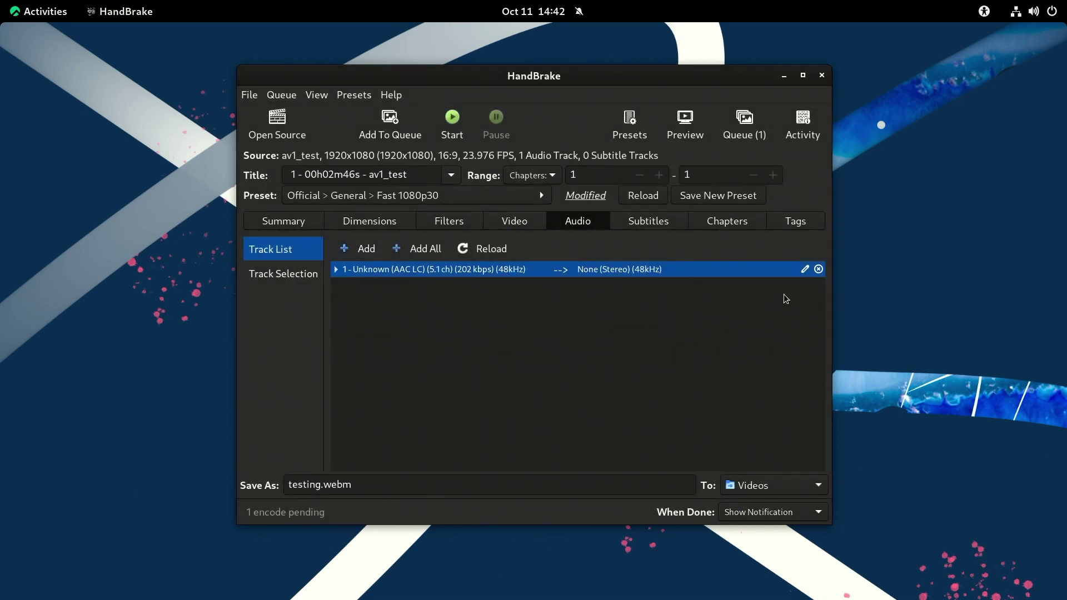
pyautogui.click(818, 270)
pyautogui.click(297, 222)
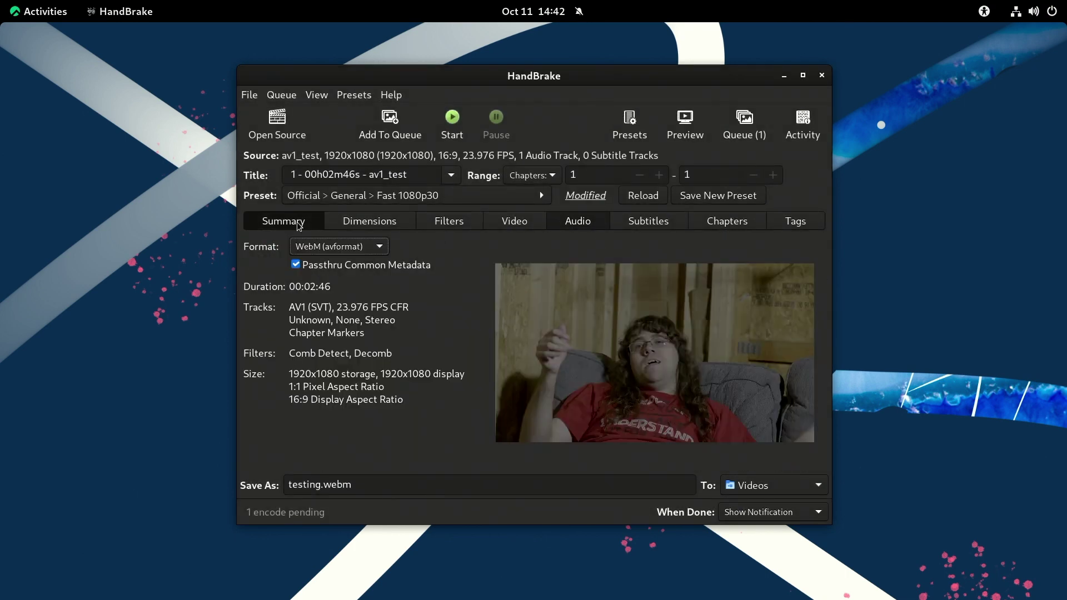
# Queue the testing.webm job, leave the queue actions unchanged, and open the queue window.
pyautogui.click(396, 134)
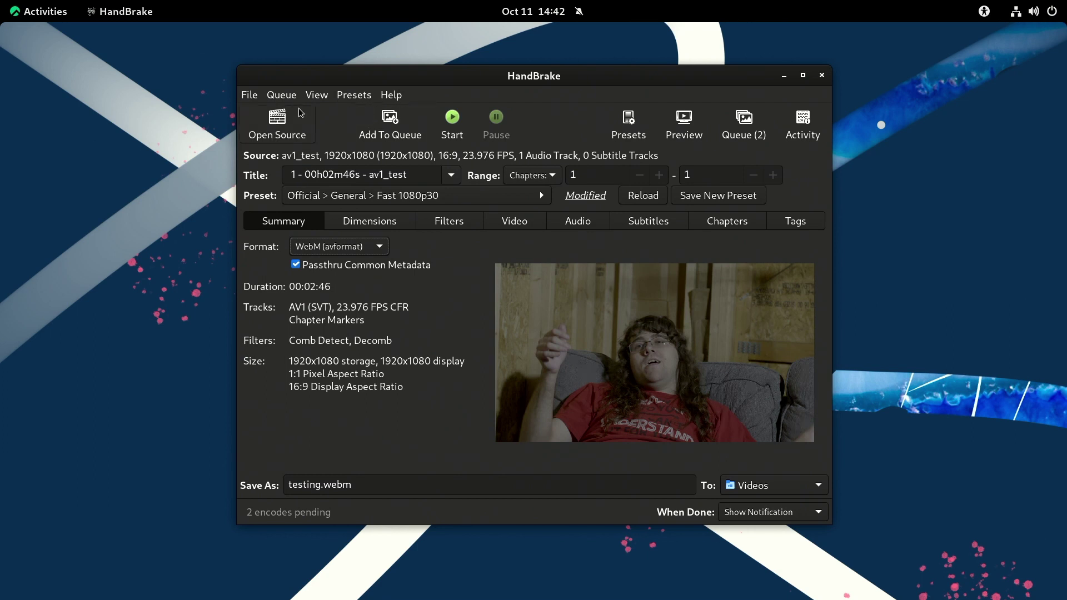
pyautogui.click(317, 94)
pyautogui.moveTo(281, 95)
pyautogui.scroll(-2, 278, 123)
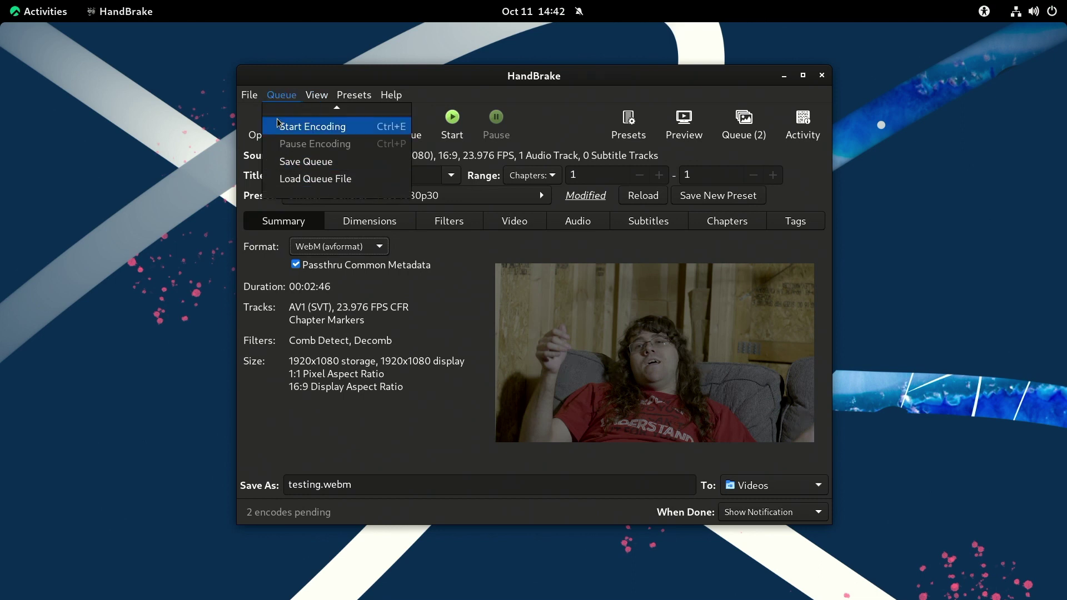
pyautogui.scroll(2, 277, 122)
pyautogui.scroll(-2, 300, 177)
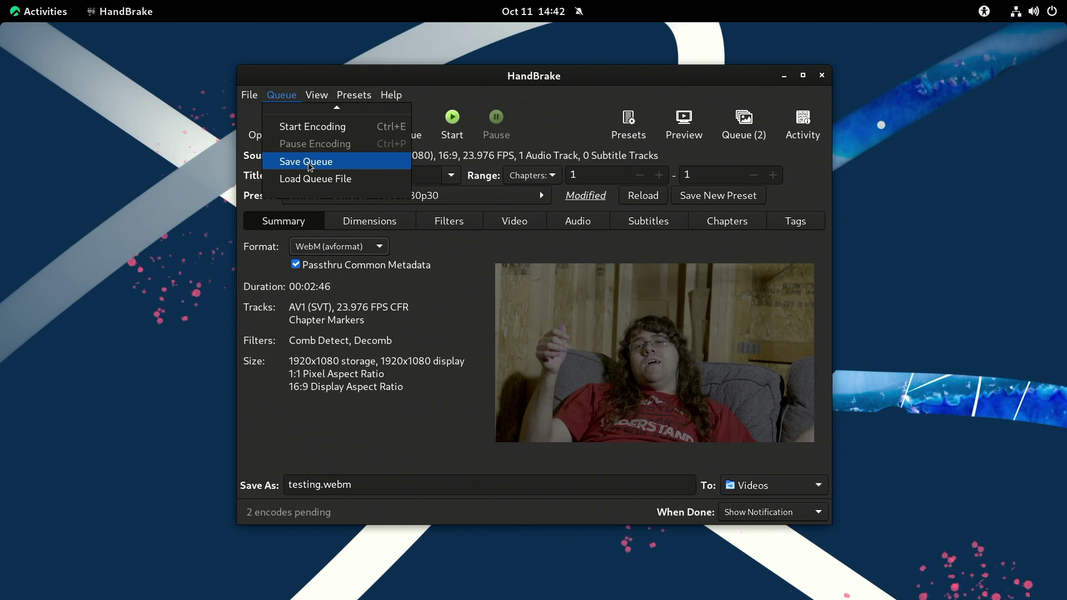
pyautogui.scroll(2, 308, 158)
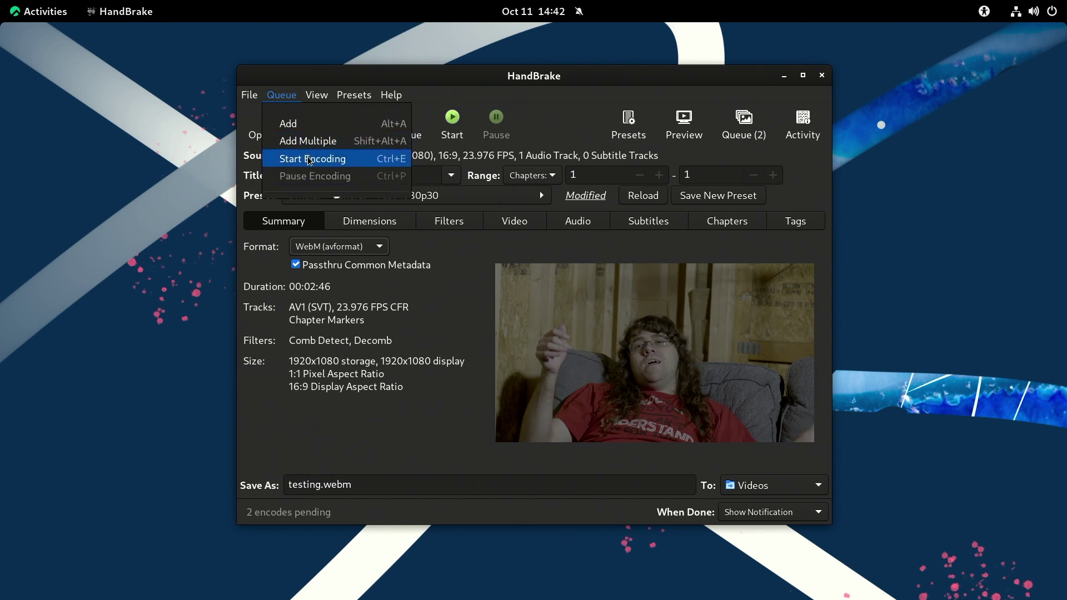
pyautogui.click(736, 132)
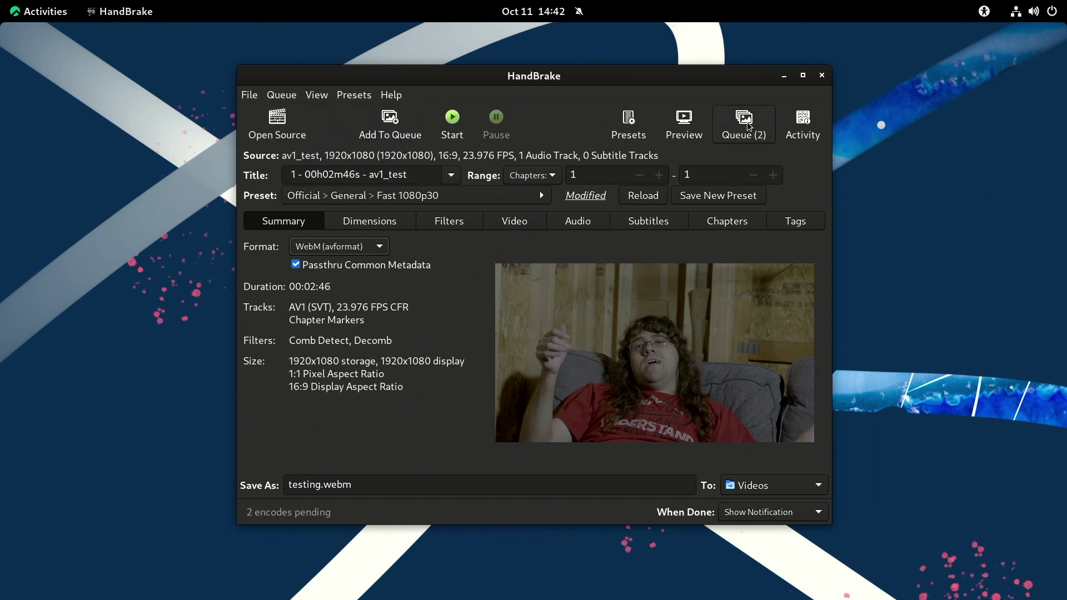
pyautogui.click(748, 127)
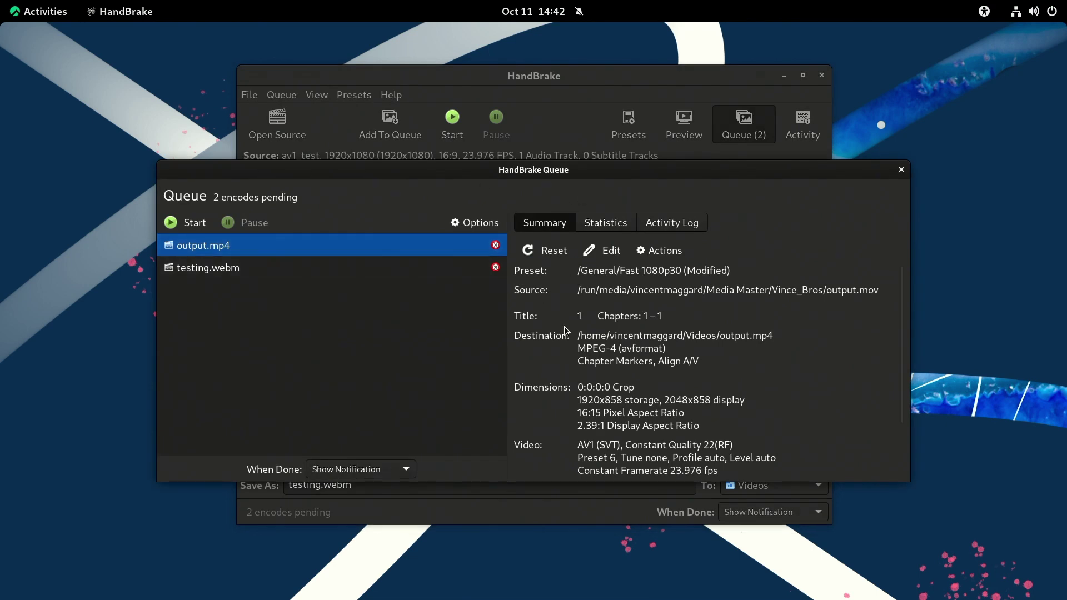
# Review both queued jobs, checking testing.webm's Summary, Statistics and Activity Log.
pyautogui.click(264, 268)
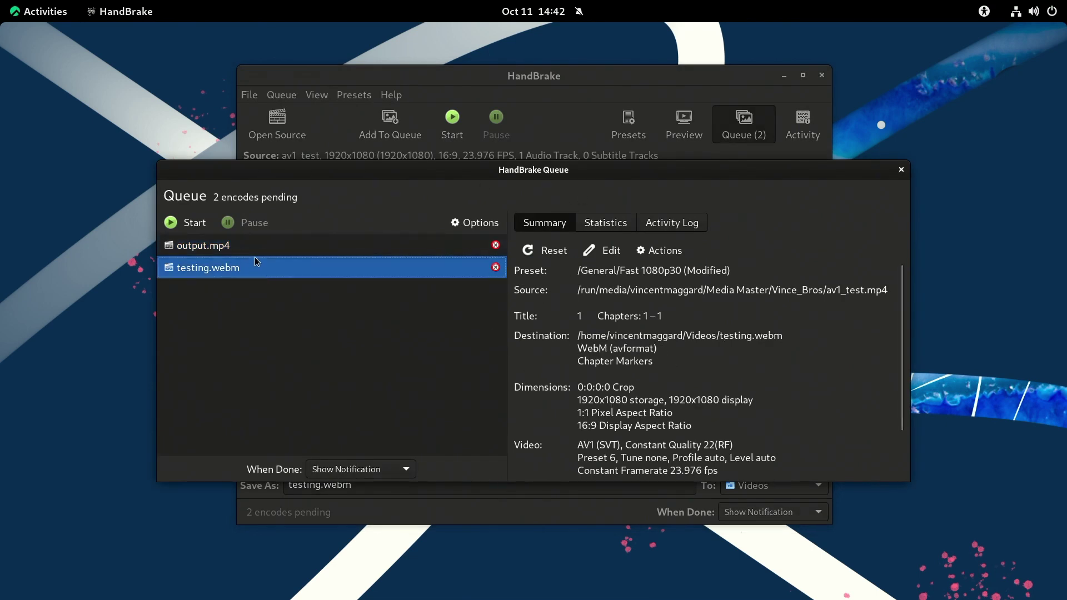
pyautogui.click(257, 250)
pyautogui.click(462, 262)
pyautogui.click(597, 224)
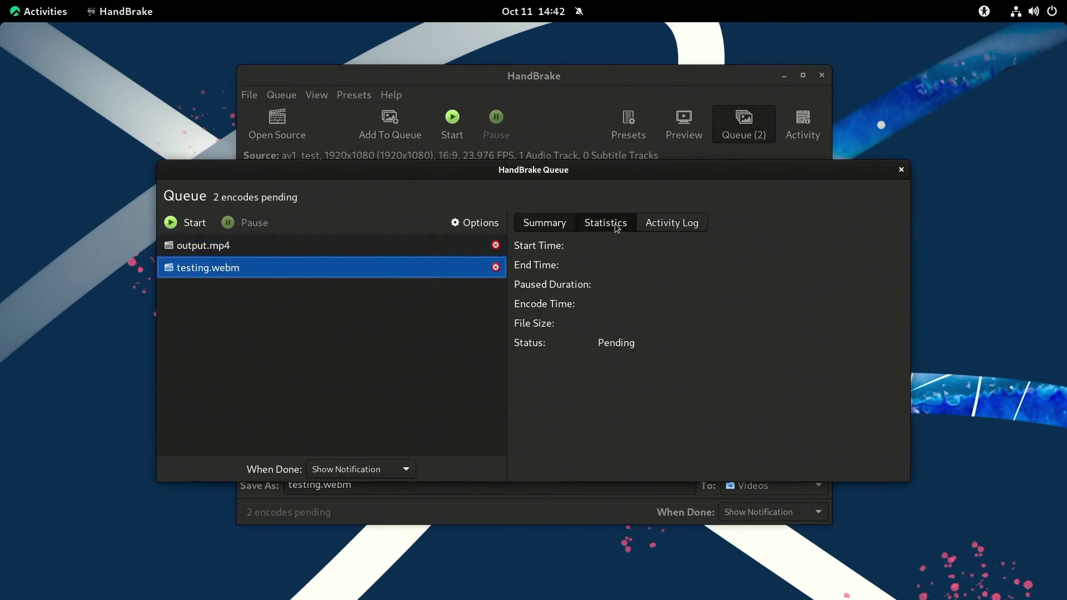
pyautogui.click(645, 225)
pyautogui.click(584, 224)
pyautogui.click(564, 224)
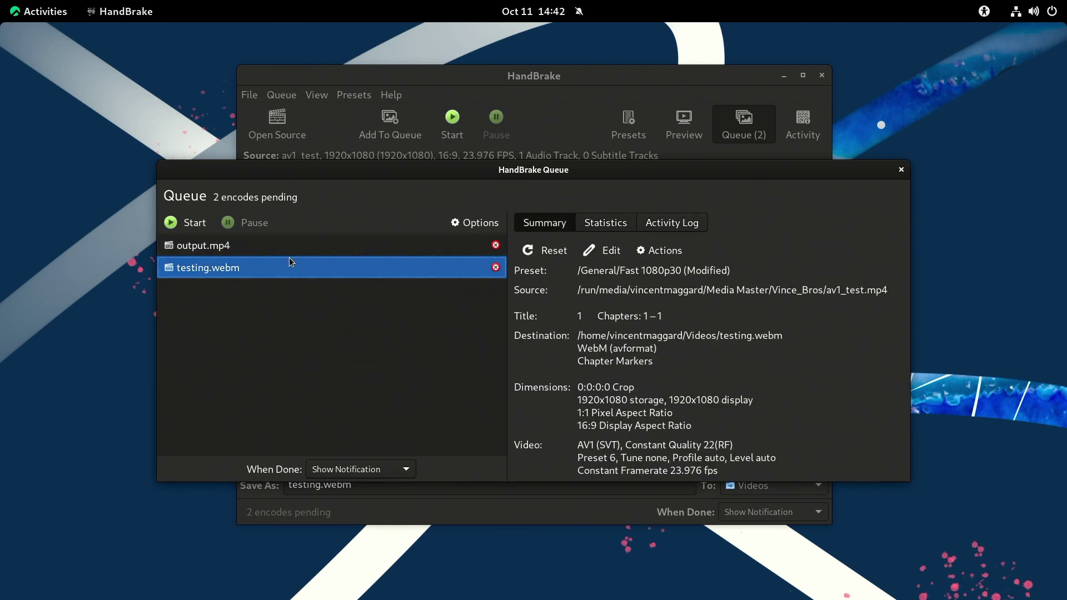
# Start the queue with output.mp4 selected and switch to the system monitor.
pyautogui.click(278, 245)
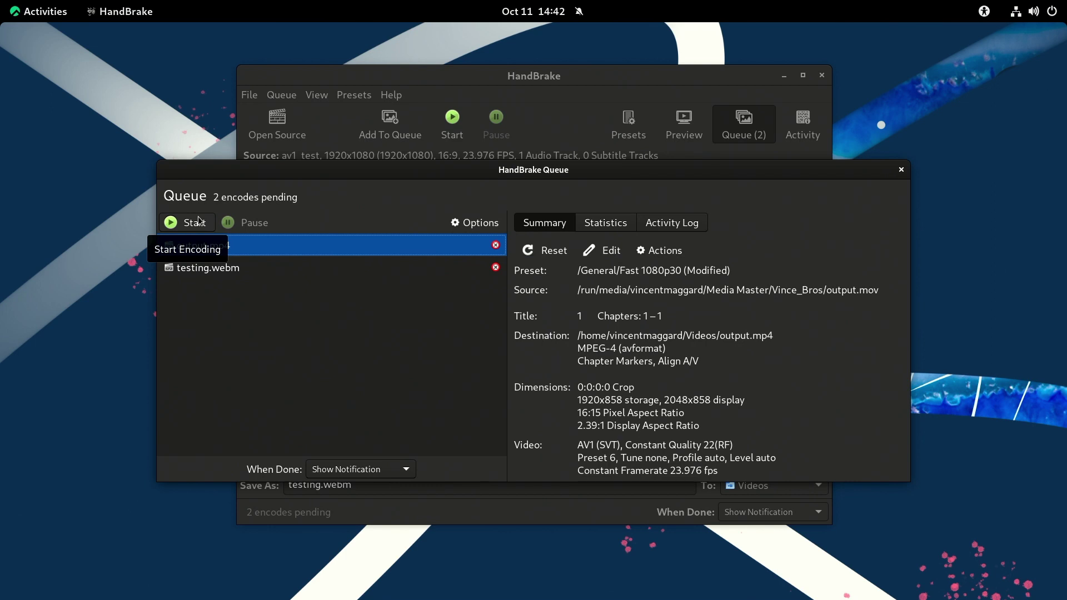
pyautogui.click(199, 222)
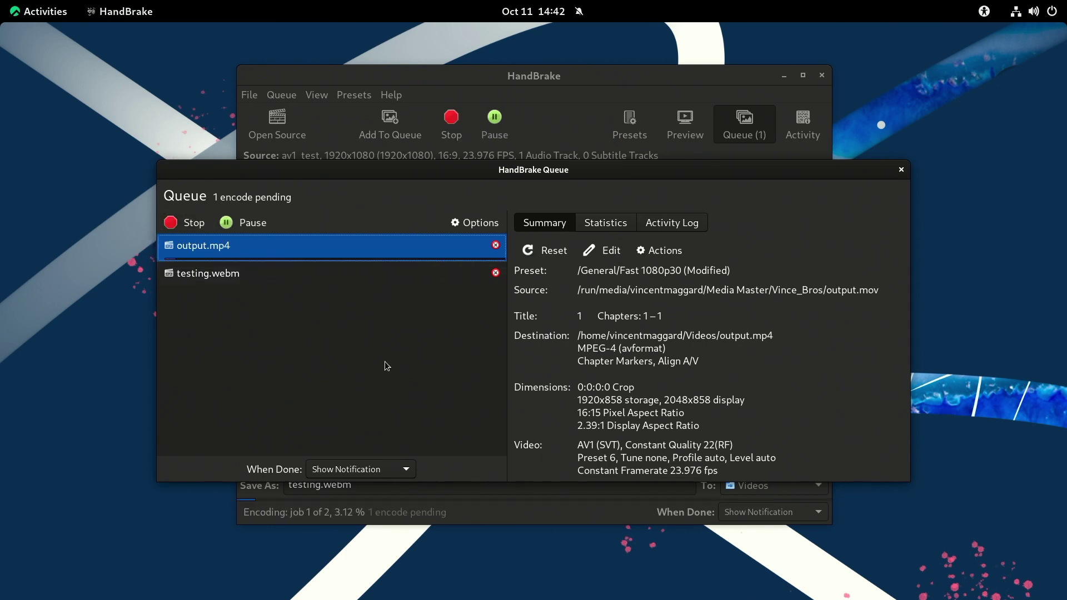
pyautogui.hotkey('alt', 'Tab')
pyautogui.hotkey('alt', 'Tab')
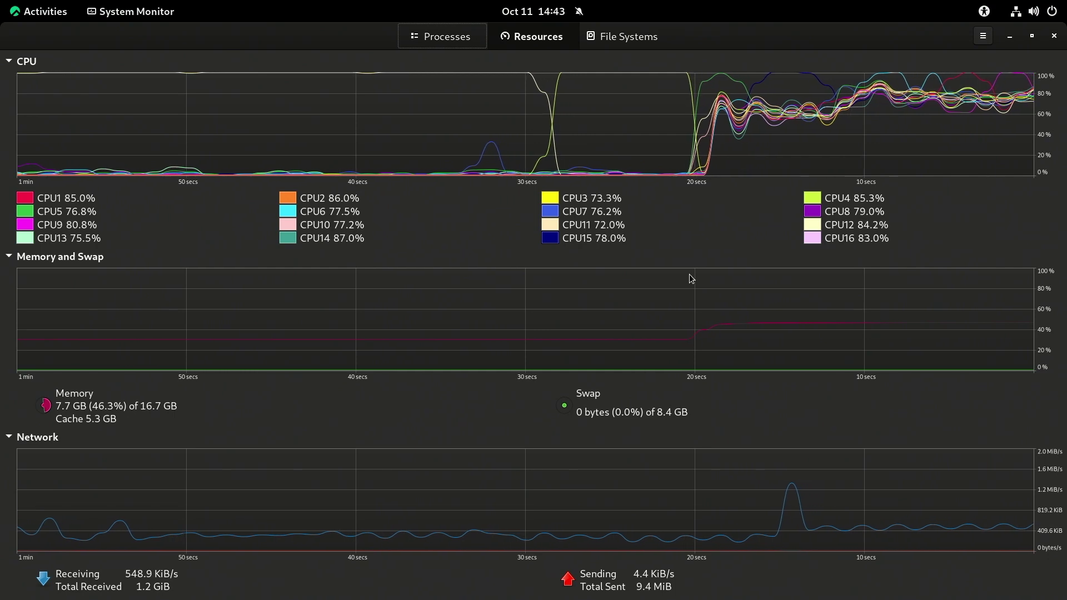
pyautogui.hotkey('alt', 'Tab')
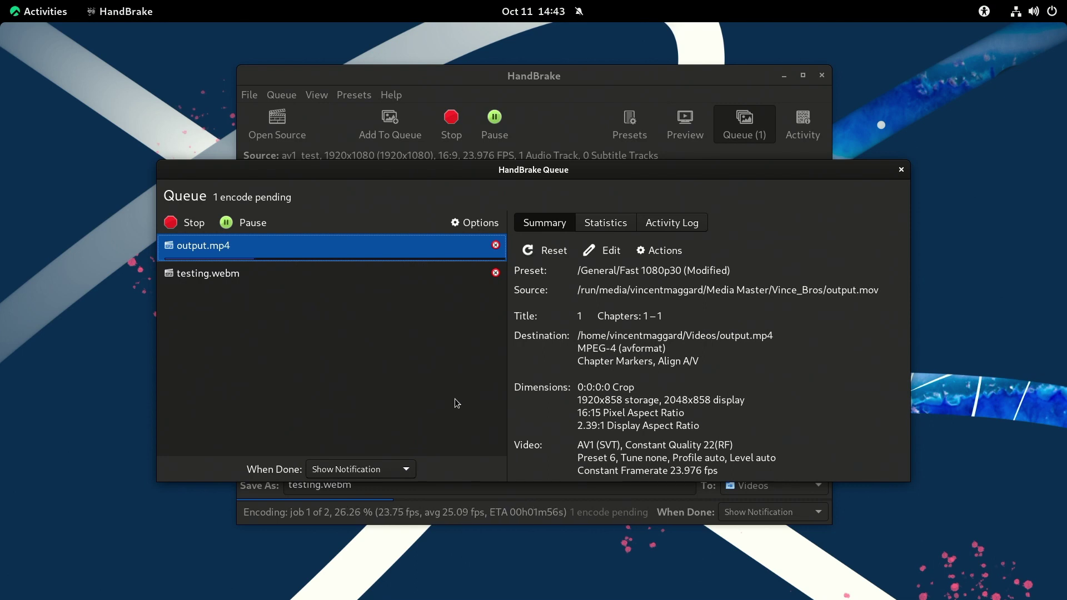
# Scroll through the running output.mp4 encode's activity log, then view its live statistics.
pyautogui.click(666, 221)
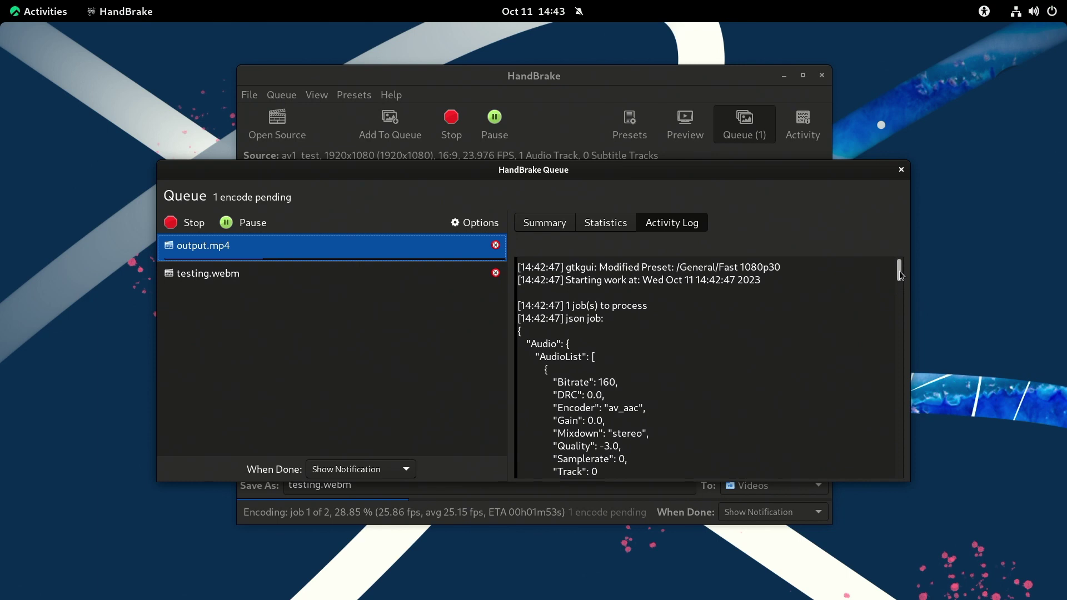
pyautogui.scroll(-5, 899, 271)
pyautogui.scroll(-5, 717, 364)
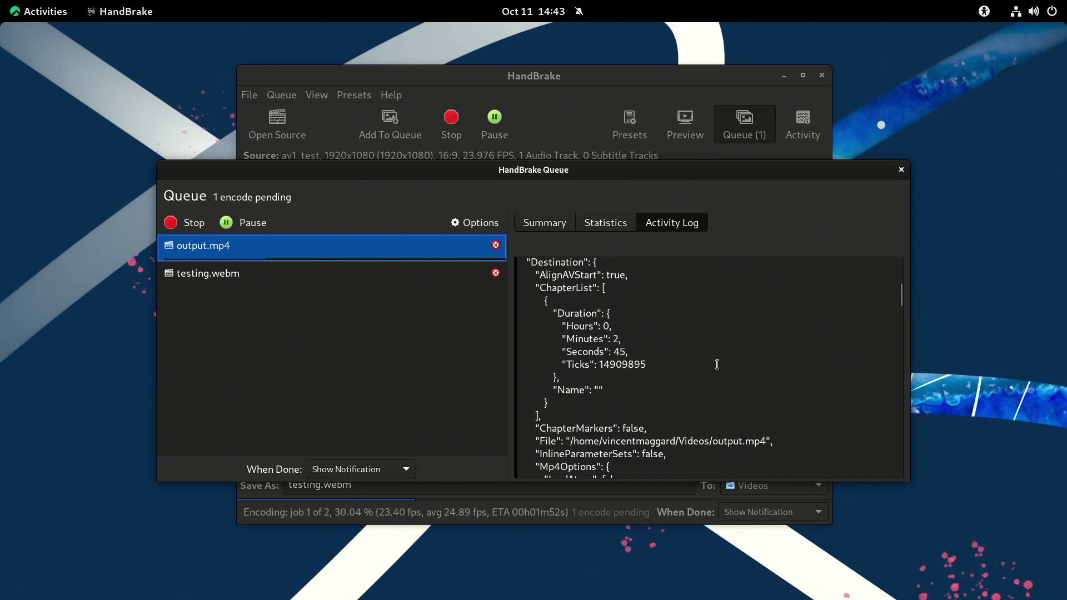
pyautogui.scroll(-15, 706, 366)
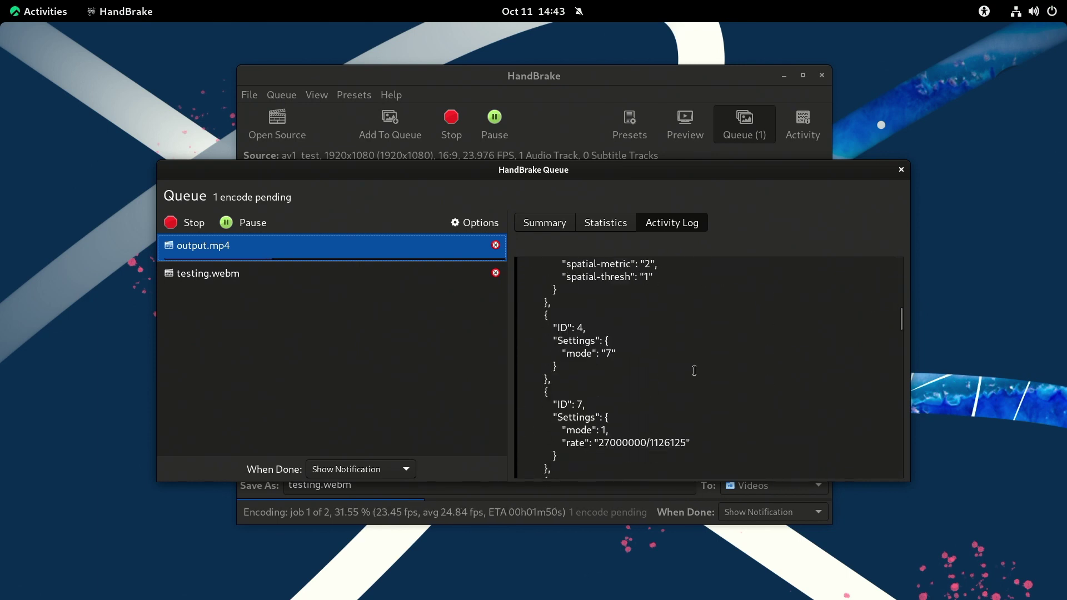
pyautogui.scroll(-8, 722, 366)
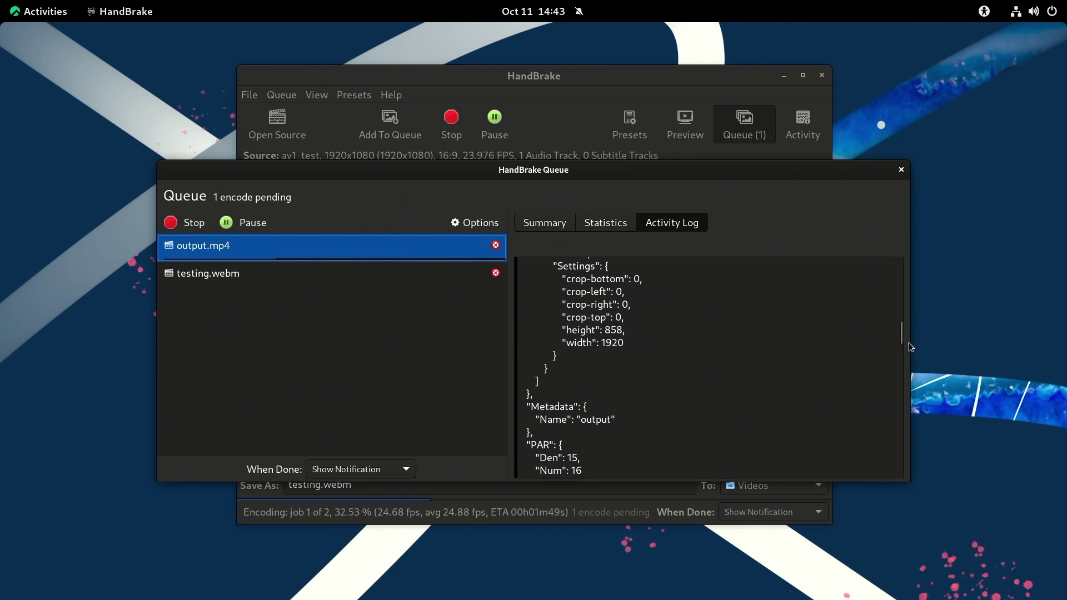
pyautogui.moveTo(898, 335); pyautogui.dragTo(909, 469)
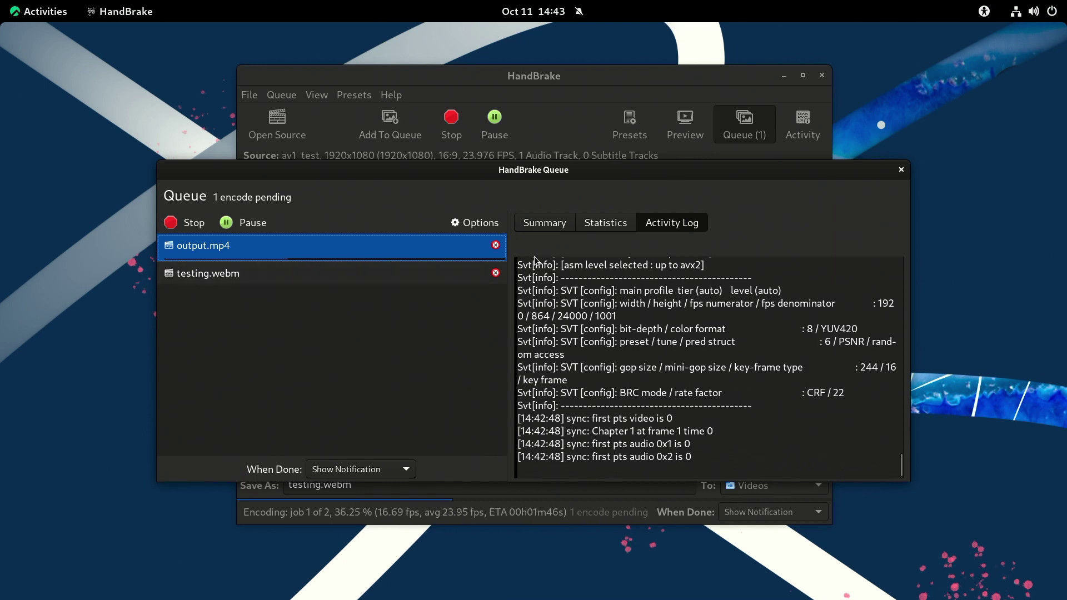
pyautogui.click(552, 227)
pyautogui.click(605, 223)
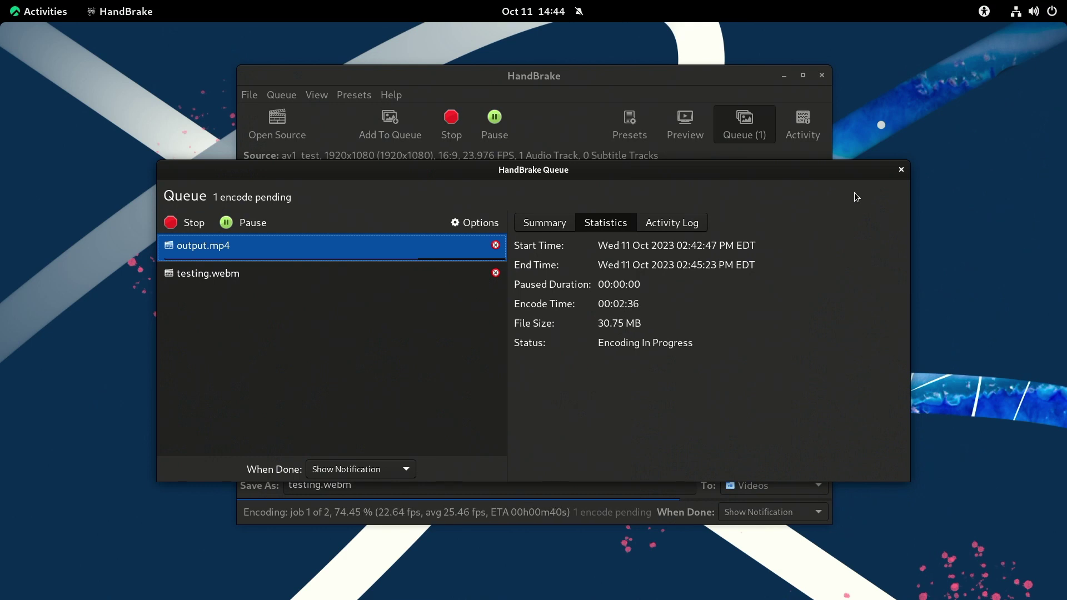
# Close the queue, scrub through a full-size preview of av1_test, and close the preview.
pyautogui.click(896, 174)
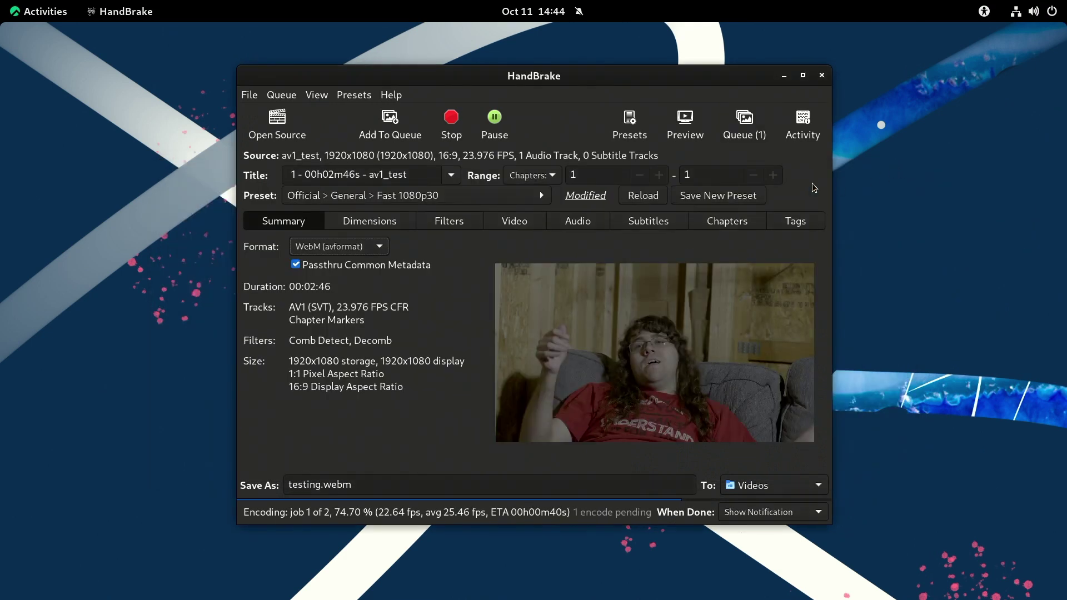
pyautogui.click(686, 133)
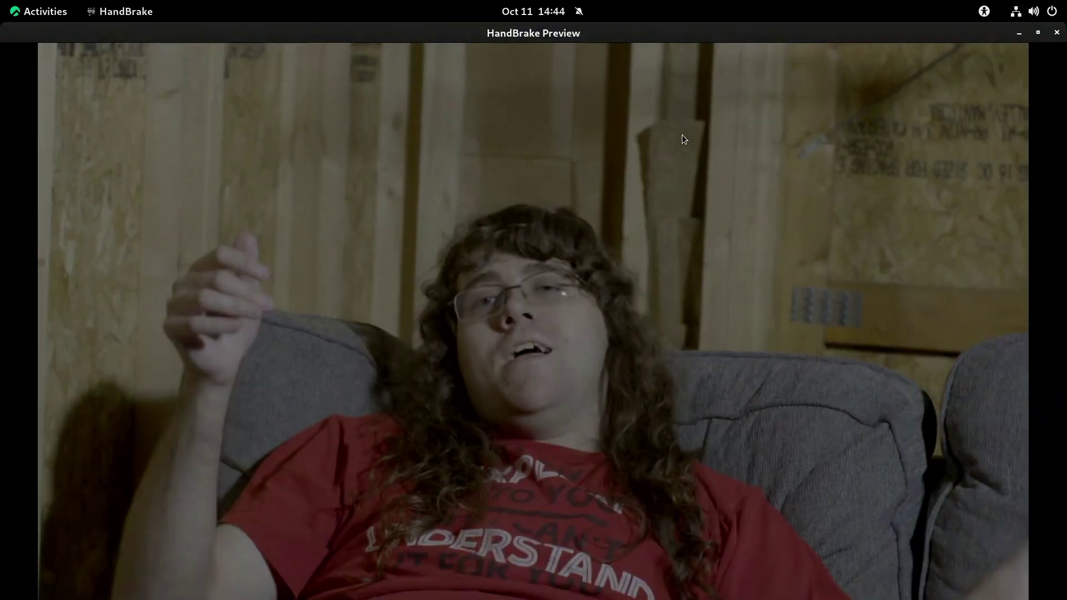
pyautogui.moveTo(515, 405)
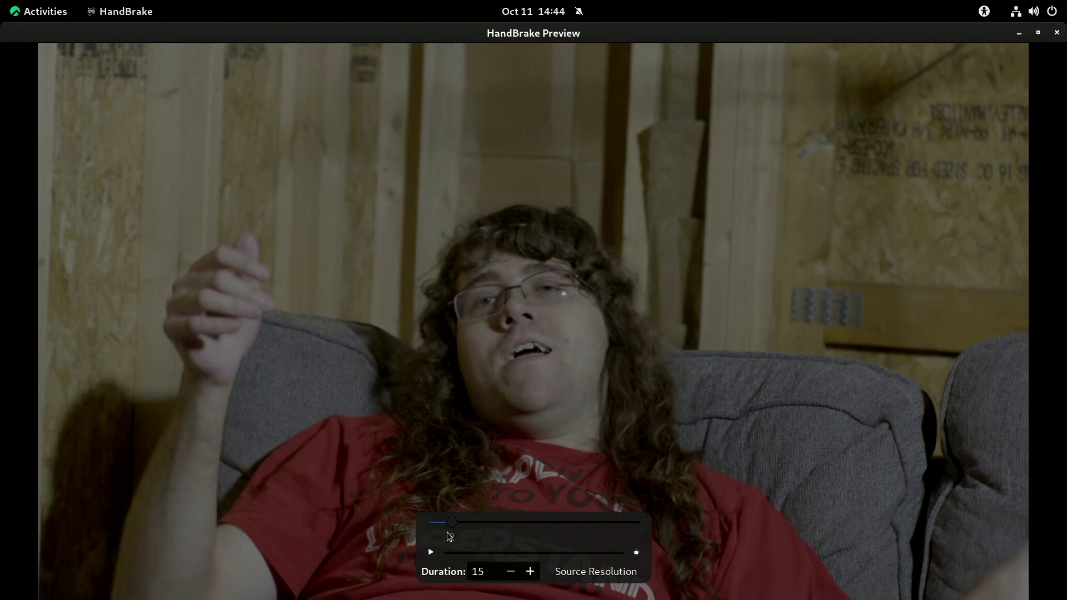
pyautogui.moveTo(451, 528); pyautogui.dragTo(513, 531)
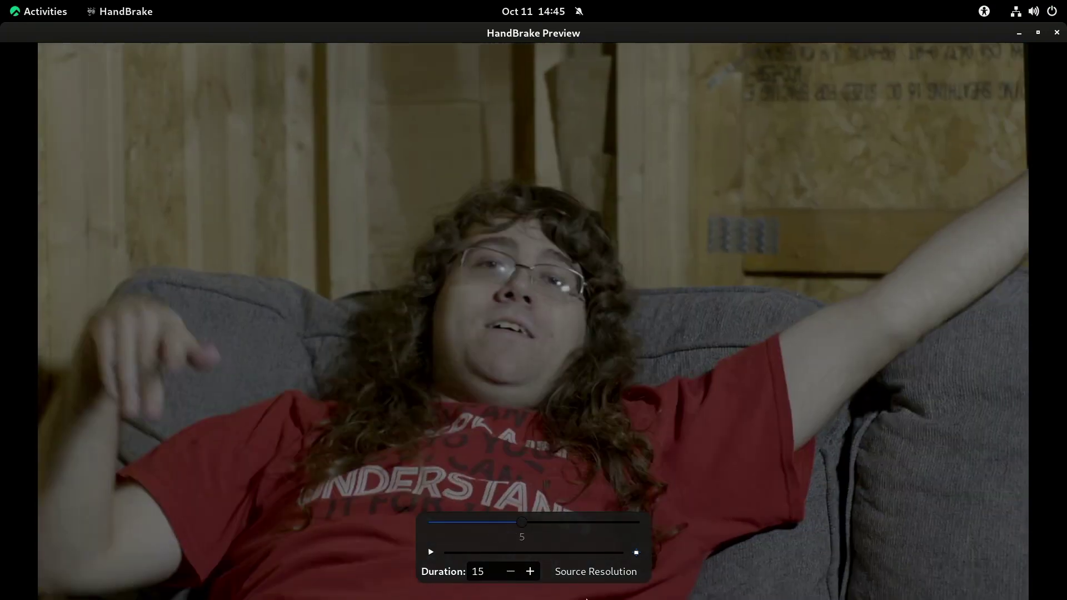
pyautogui.click(1056, 32)
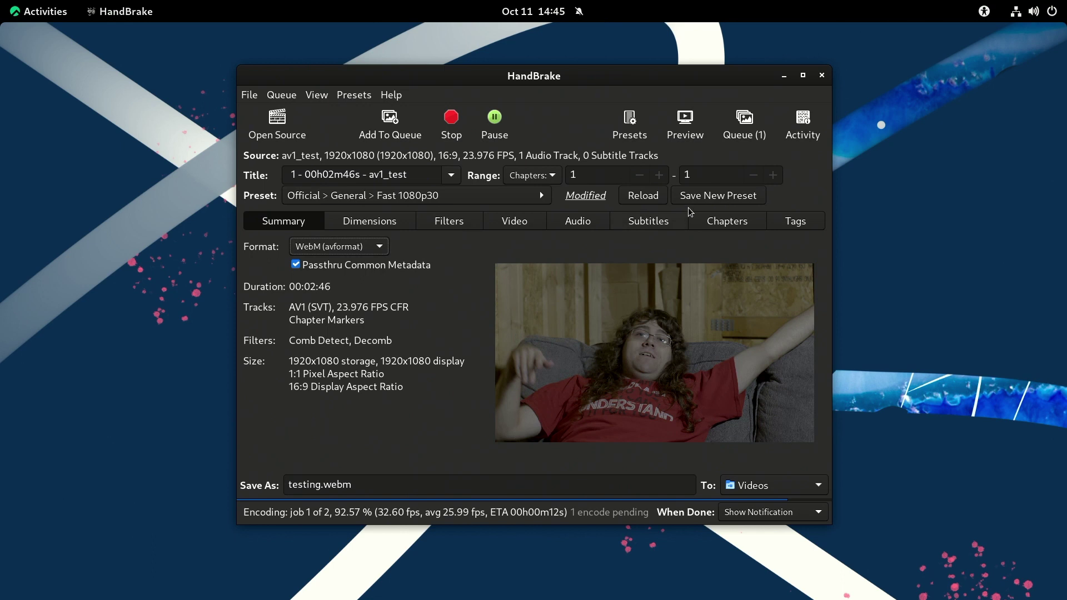
# Reopen the queue and leave the When Done action on Show Notification.
pyautogui.click(744, 125)
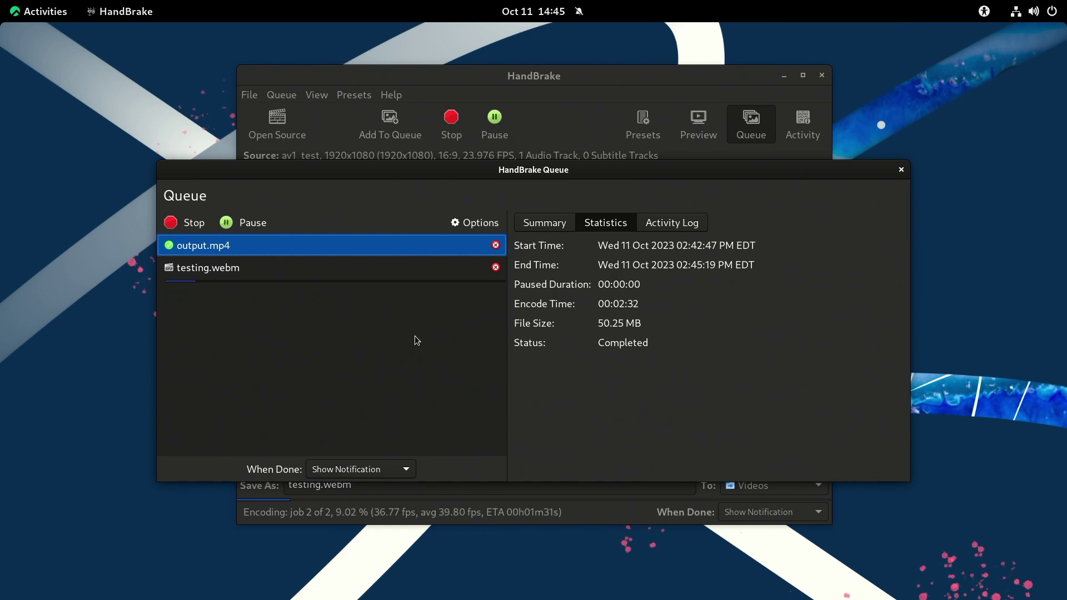
pyautogui.click(383, 469)
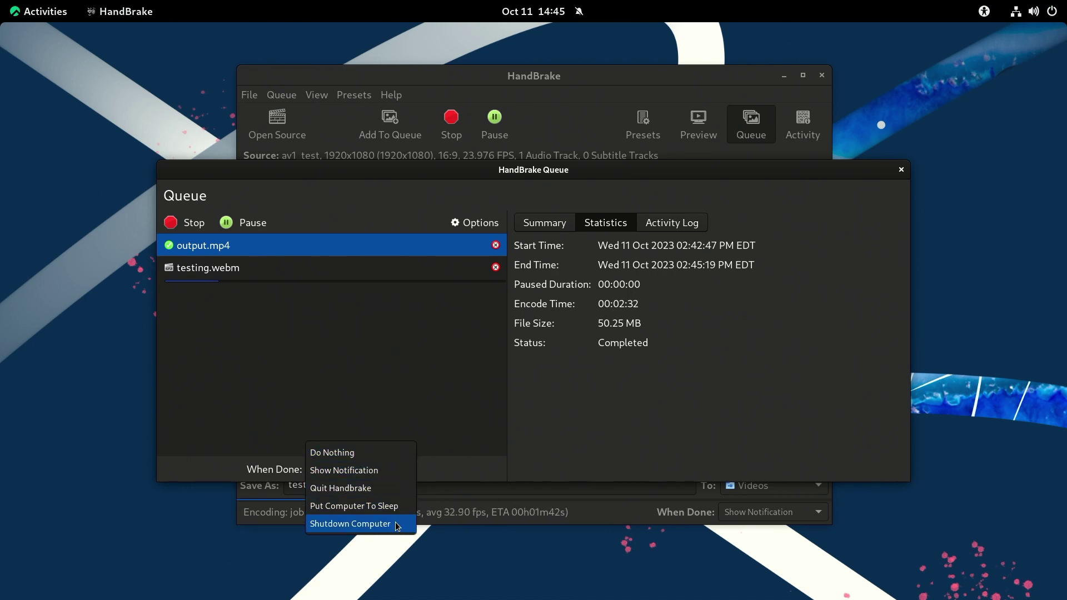
pyautogui.click(608, 350)
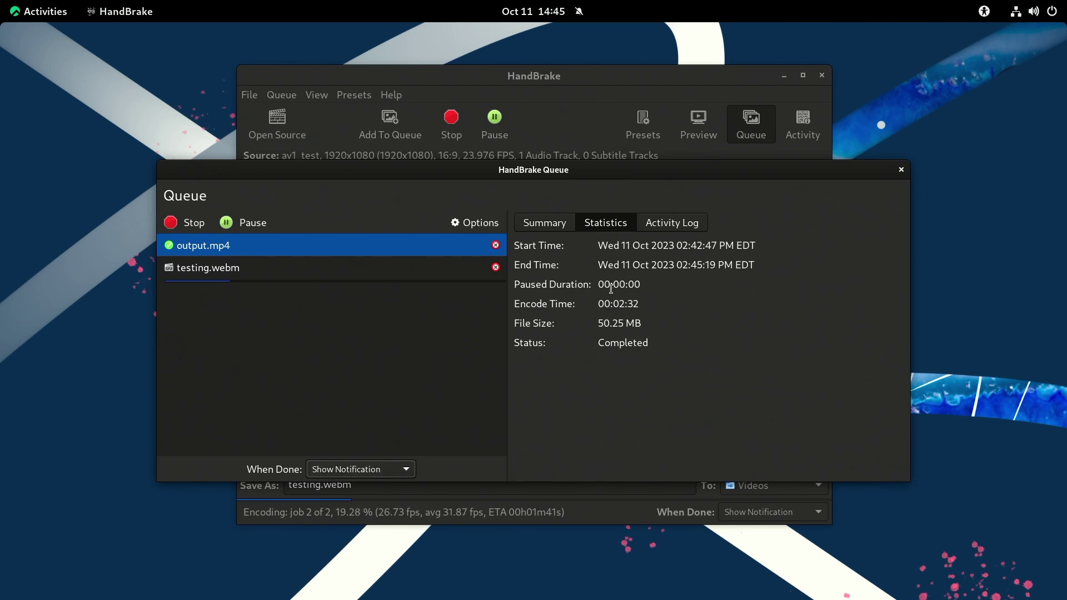
# Show the completed output.mp4 job's summary (AV1 SVT, RF 22).
pyautogui.click(541, 223)
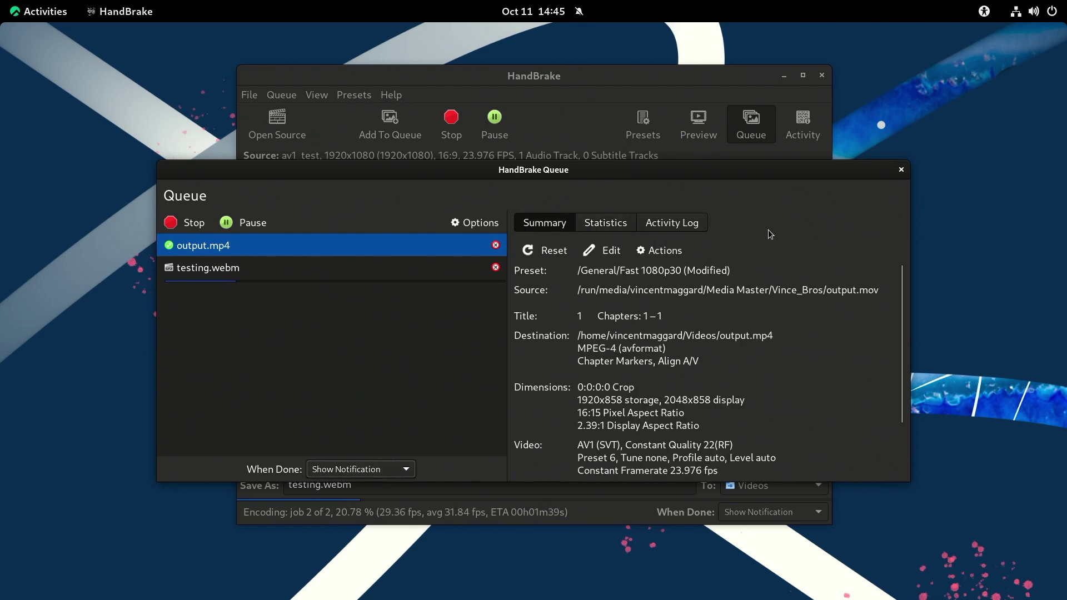